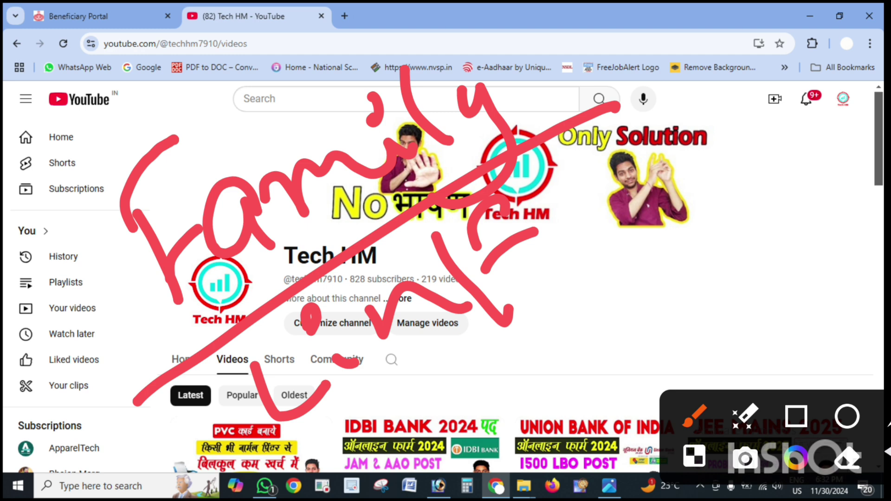
left_click_drag(297, 473, 633, 215)
left_click_drag(639, 151, 698, 153)
left_click_drag(713, 116, 736, 244)
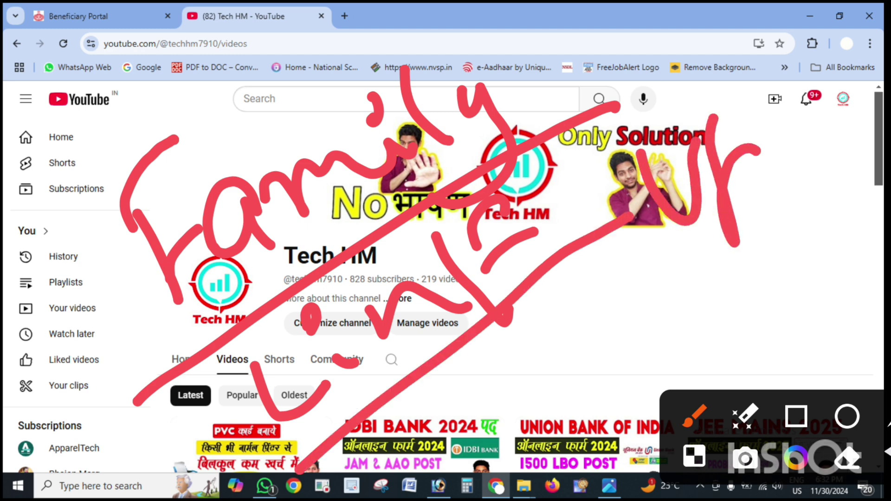
left_click_drag(738, 195, 783, 135)
left_click_drag(788, 76, 810, 181)
left_click_drag(828, 137, 837, 160)
mouse_move(864, 77)
left_mouse_down()
mouse_move(854, 151)
mouse_move(888, 102)
left_mouse_up()
left_click_drag(888, 172, 539, 308)
left_click(466, 222)
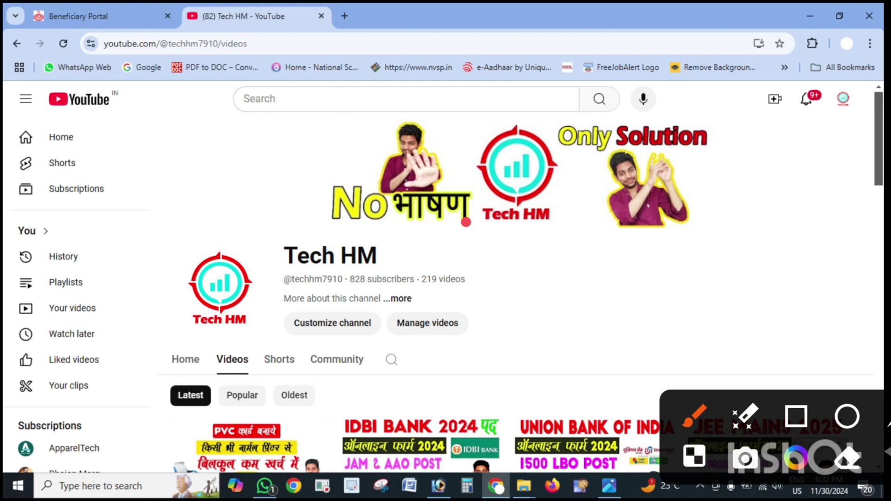
mouse_move(466, 221)
left_mouse_down()
mouse_move(155, 234)
mouse_move(167, 399)
mouse_move(520, 367)
mouse_move(469, 218)
mouse_move(480, 252)
mouse_move(691, 159)
left_mouse_up()
mouse_move(617, 238)
left_mouse_down()
mouse_move(574, 330)
mouse_move(659, 276)
mouse_move(630, 233)
left_mouse_up()
left_click(623, 337)
left_click_drag(623, 337, 645, 344)
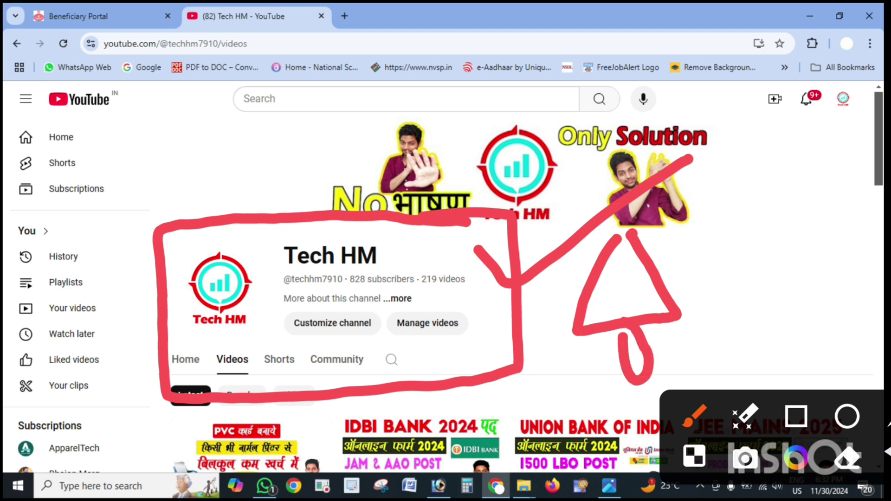
mouse_move(710, 292)
left_mouse_down()
mouse_move(715, 302)
mouse_move(795, 198)
left_mouse_up()
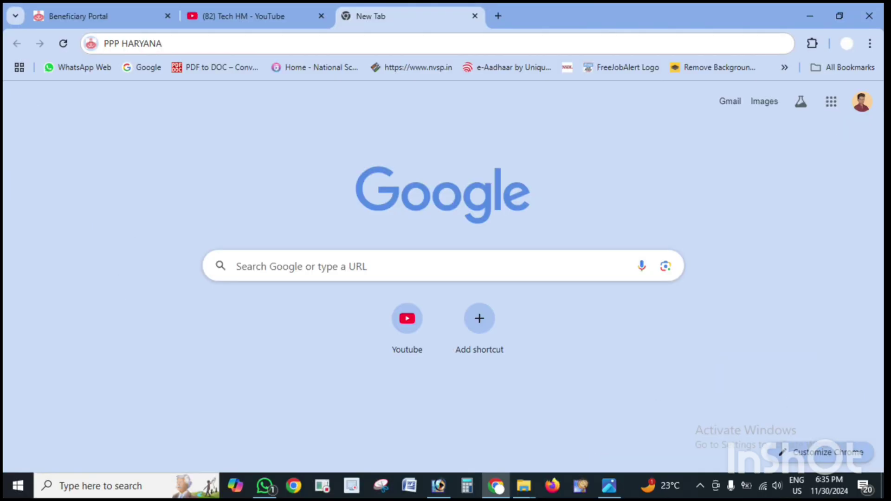
- Search for PPP HARYANA to reach the Meraparivar beneficiary portal and open its official login (आधिकारिक लॉगिन)
key("Return")
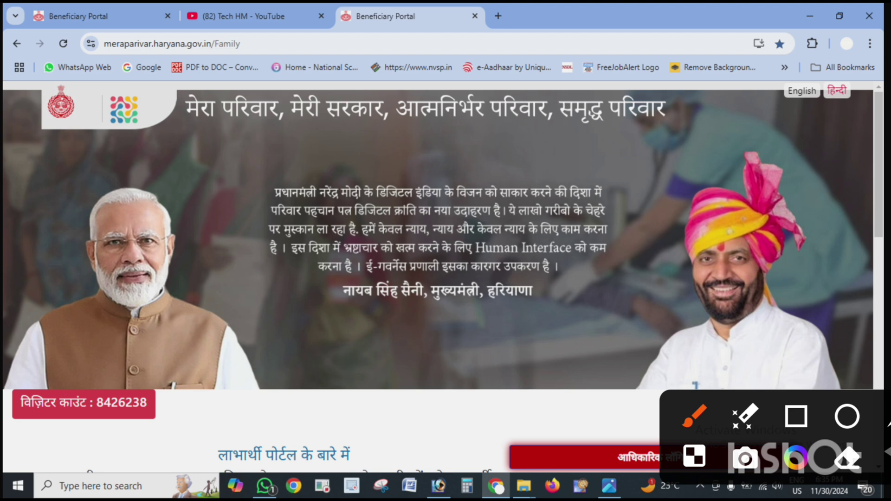
left_click_drag(99, 208, 283, 103)
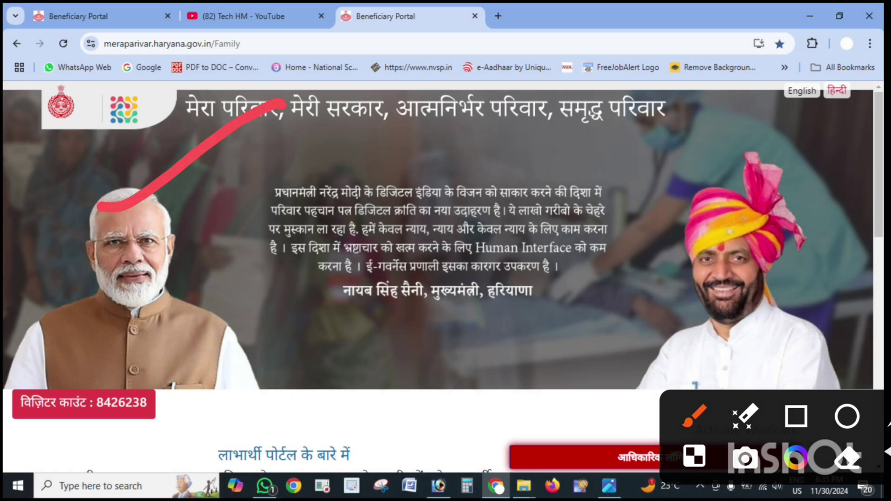
scroll(445, 278, "down", 4)
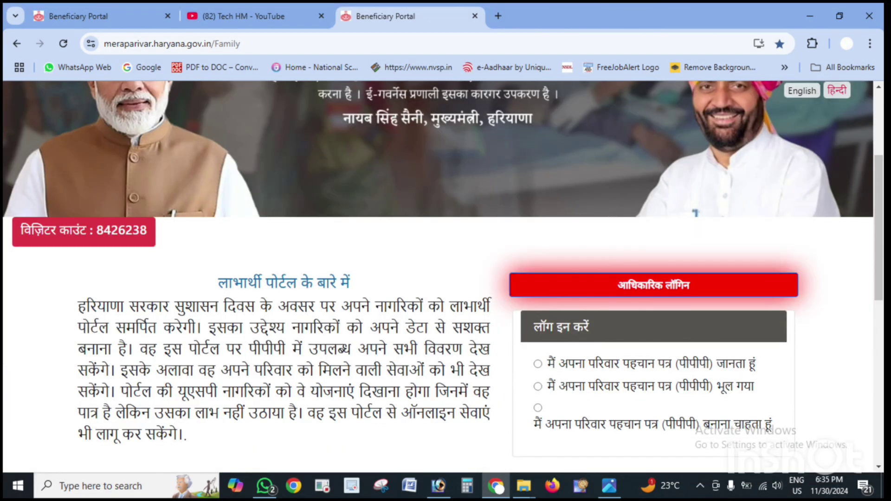
mouse_move(514, 235)
left_mouse_down()
mouse_move(512, 320)
mouse_move(828, 314)
mouse_move(801, 212)
mouse_move(477, 224)
mouse_move(496, 268)
left_mouse_up()
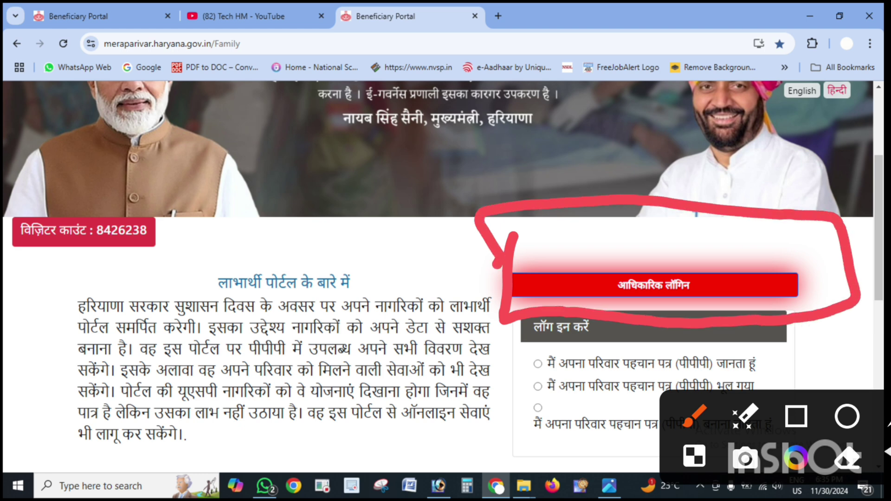
left_click_drag(679, 283, 787, 228)
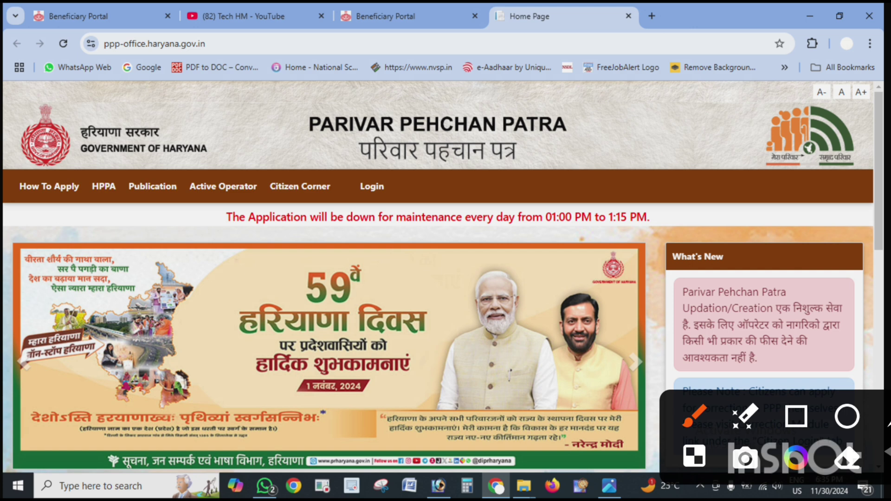
- Open the Citizen Login page of the Parivar Pehchan Patra site
mouse_move(599, 93)
left_mouse_down()
mouse_move(74, 86)
mouse_move(2, 229)
mouse_move(602, 199)
mouse_move(612, 99)
left_mouse_up()
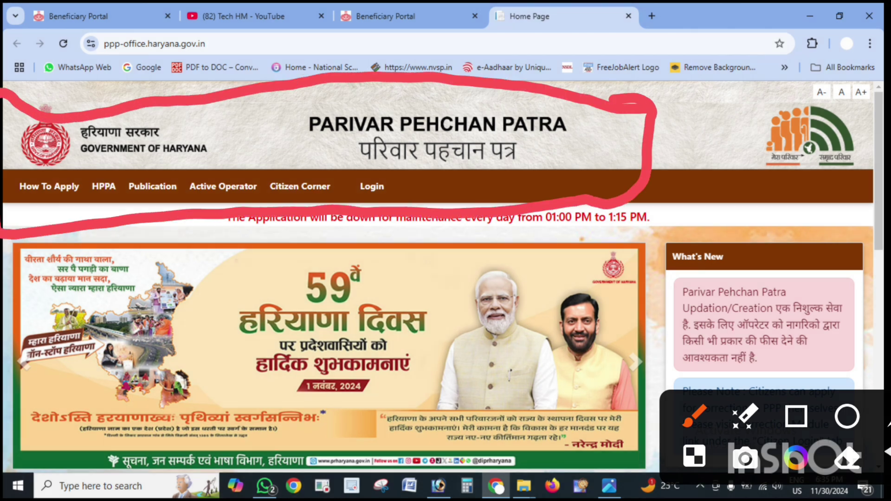
mouse_move(549, 164)
left_mouse_down()
mouse_move(622, 169)
mouse_move(719, 109)
left_mouse_up()
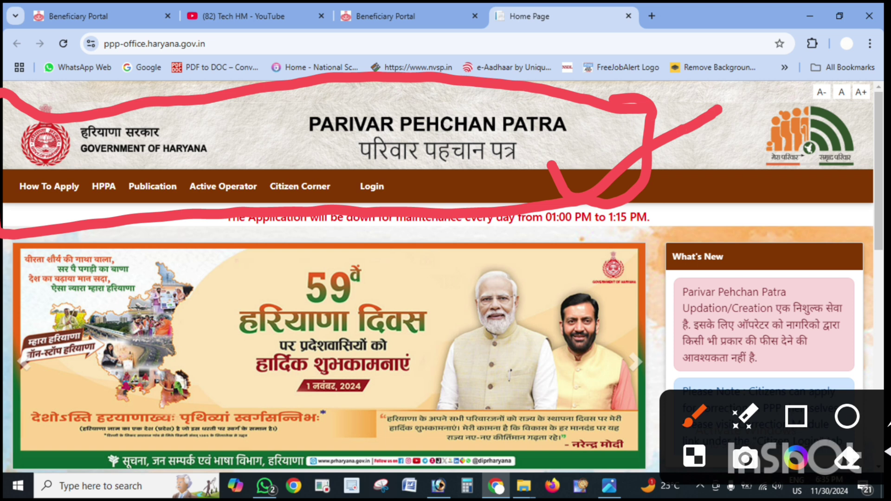
left_click(352, 154)
mouse_move(351, 154)
left_mouse_down()
mouse_move(353, 208)
mouse_move(429, 178)
mouse_move(343, 153)
left_mouse_up()
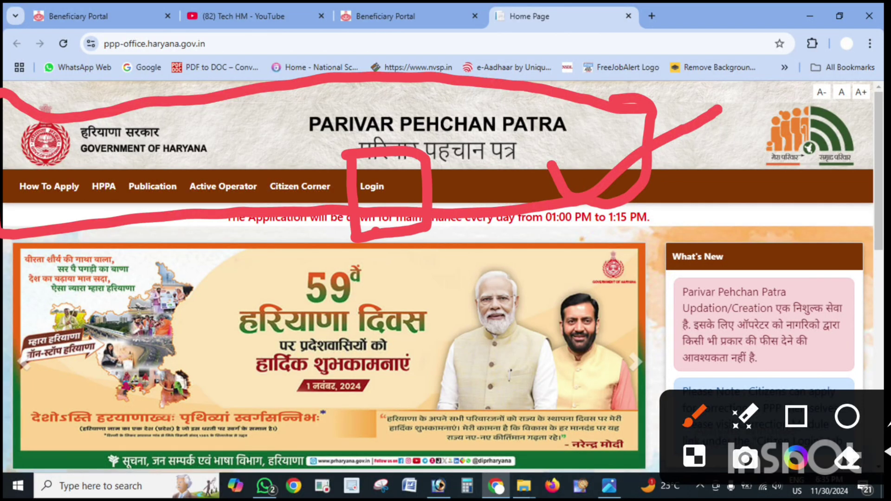
left_click_drag(375, 230, 458, 173)
left_click(796, 417)
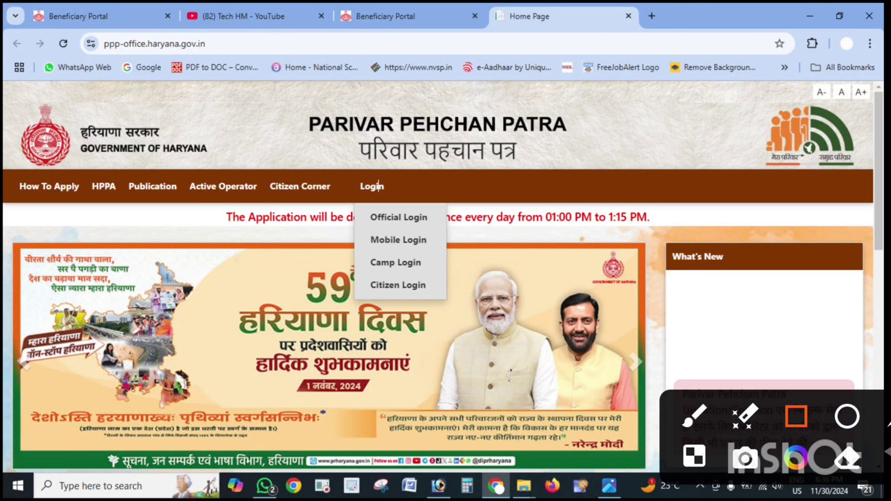
left_click_drag(343, 197, 472, 307)
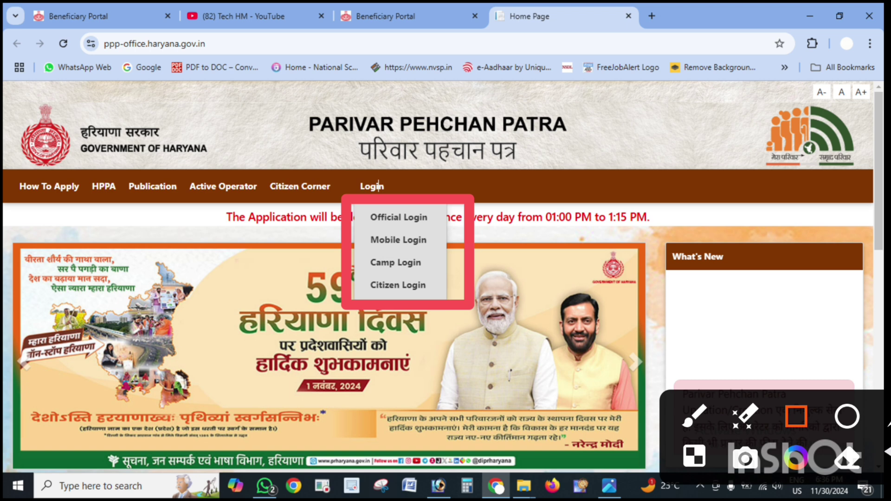
left_click(887, 423)
left_click_drag(281, 329, 396, 281)
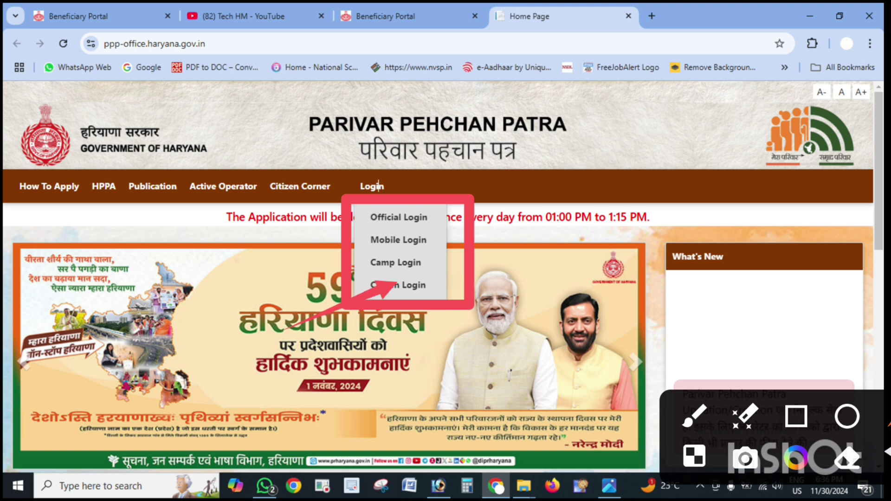
left_click(399, 285)
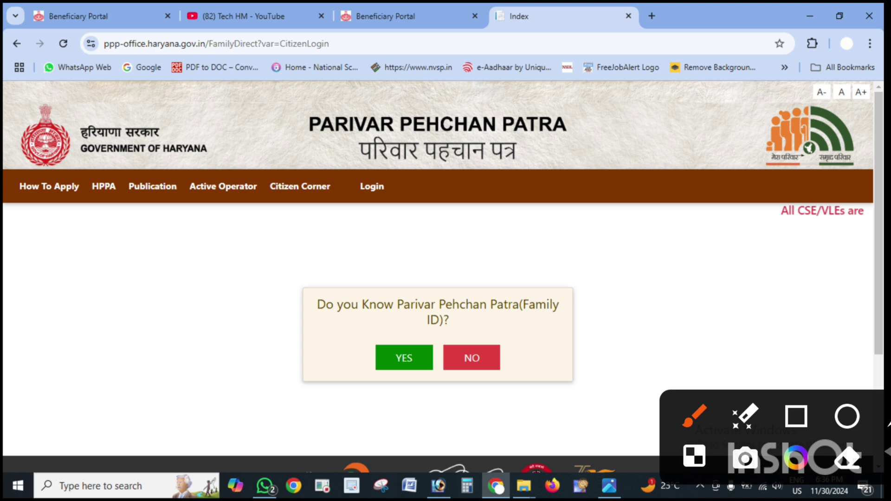
- Answer YES to knowing the Parivar Pehchan Patra and search for the family by its Family ID
left_click(796, 416)
mouse_move(262, 259)
left_mouse_down()
mouse_move(298, 282)
mouse_move(657, 400)
left_mouse_up()
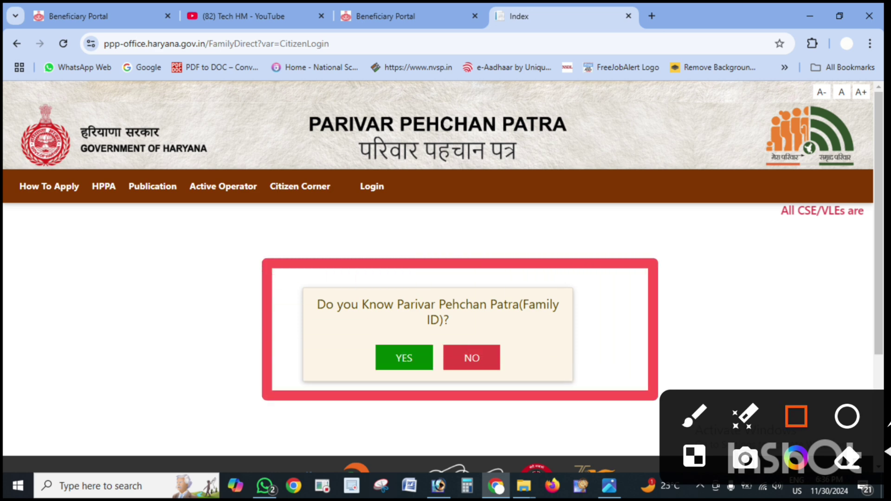
left_click_drag(332, 328, 446, 388)
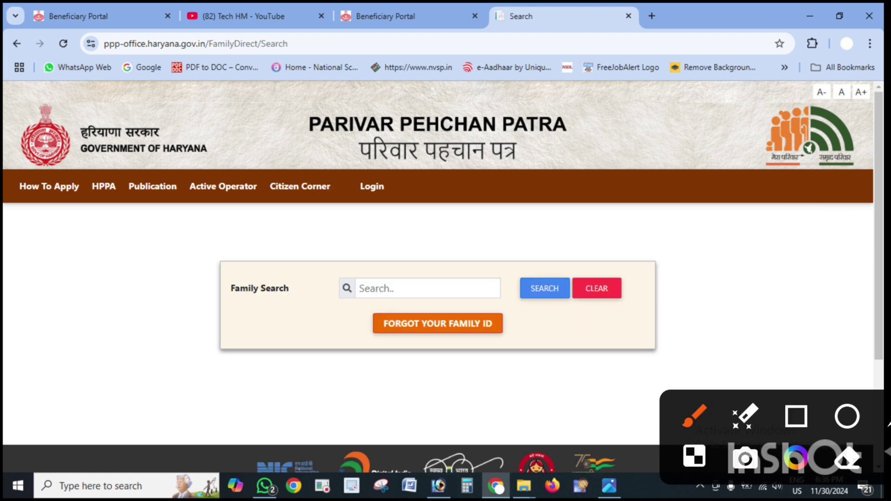
left_click(796, 416)
left_click_drag(329, 263, 507, 309)
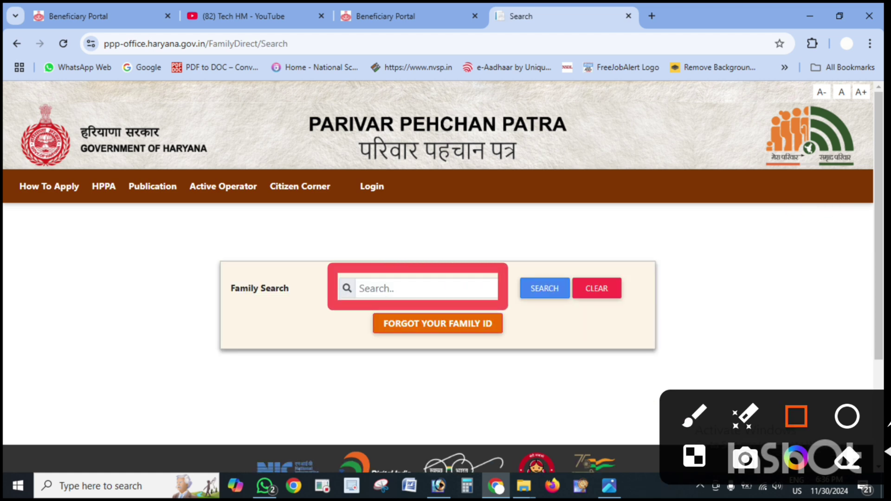
left_click_drag(514, 263, 582, 322)
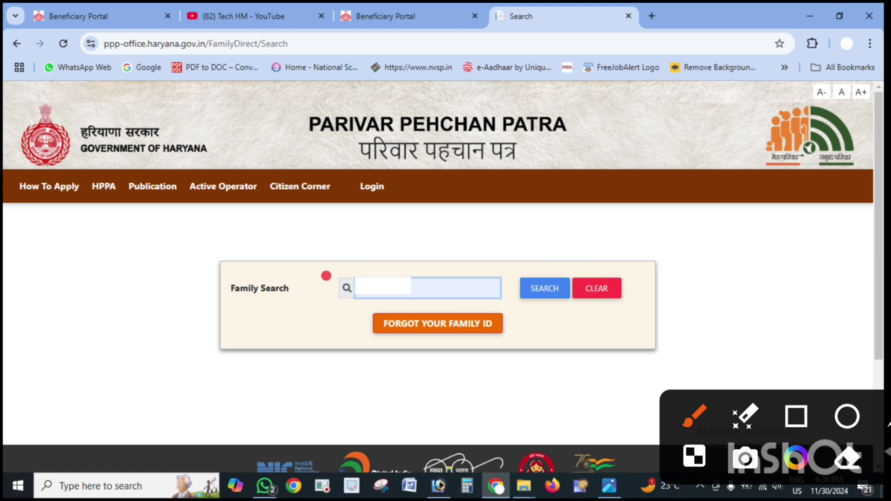
mouse_move(326, 276)
left_mouse_down()
mouse_move(408, 284)
mouse_move(341, 271)
left_mouse_up()
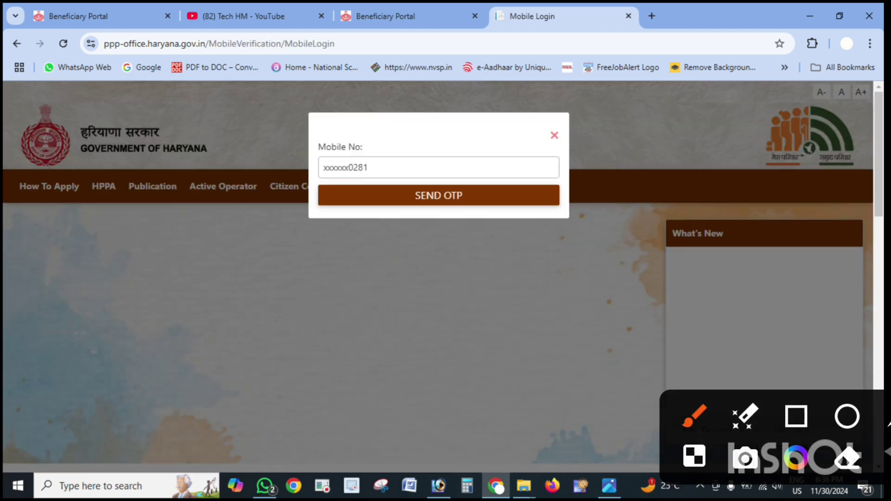
- Send the OTP to the mobile number registered with the family
left_click(796, 417)
left_click_drag(251, 112, 658, 231)
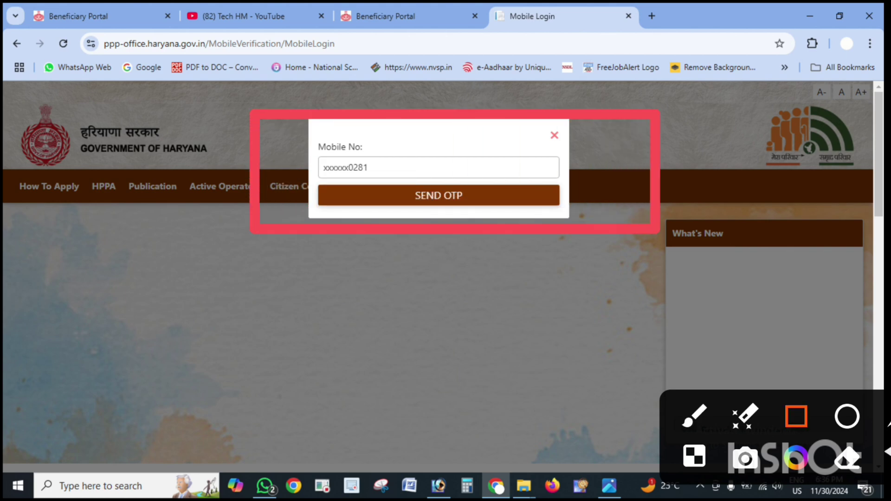
mouse_move(322, 173)
left_mouse_down()
mouse_move(469, 218)
mouse_move(512, 217)
left_mouse_up()
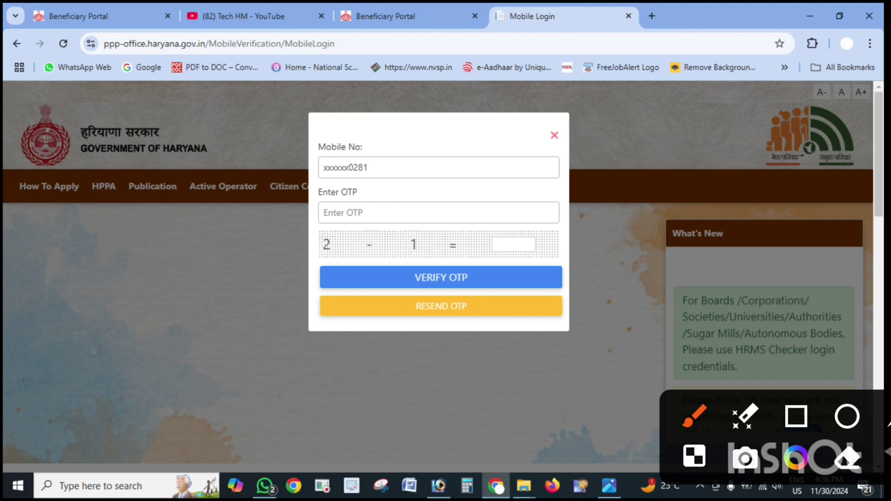
- Enter the received OTP and the captcha answer 1, and verify them to log in
left_click(796, 416)
left_click_drag(290, 228, 584, 191)
mouse_move(466, 222)
left_mouse_down()
mouse_move(564, 266)
mouse_move(584, 260)
left_mouse_up()
mouse_move(387, 260)
left_mouse_down()
mouse_move(492, 299)
mouse_move(515, 293)
left_mouse_up()
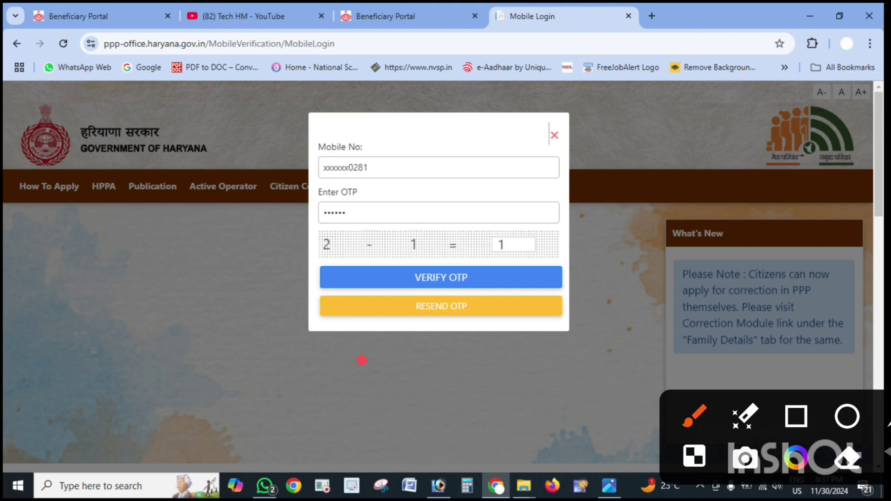
left_click_drag(361, 360, 607, 255)
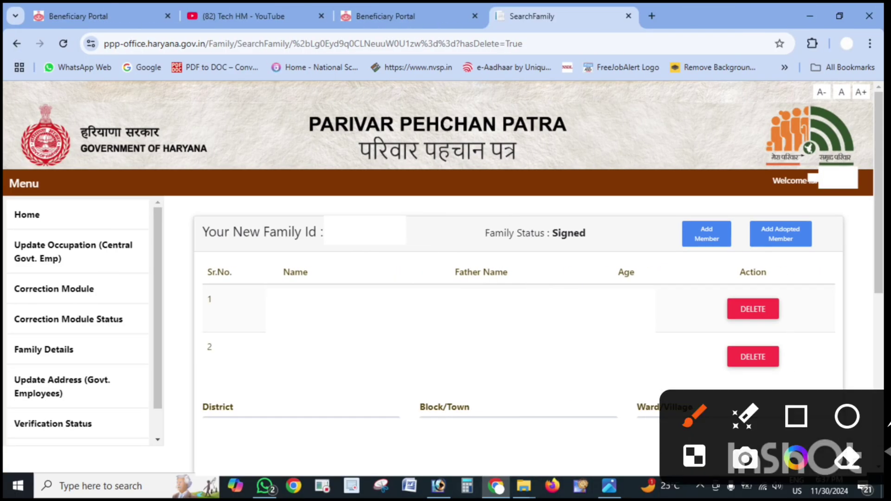
- Review the family member list and open the Correction Module
left_click(796, 416)
mouse_move(165, 175)
left_mouse_down()
mouse_move(292, 305)
mouse_move(807, 428)
mouse_move(886, 461)
left_mouse_up()
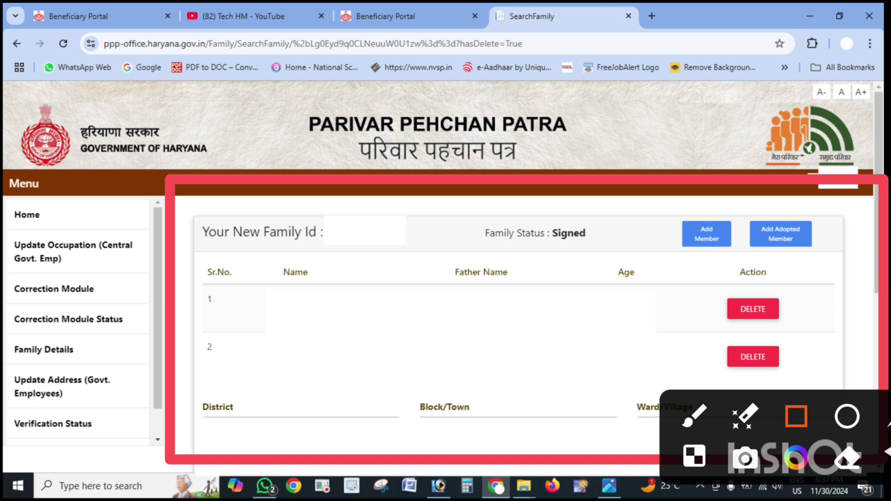
left_click_drag(261, 268, 334, 307)
left_click_drag(254, 352, 370, 308)
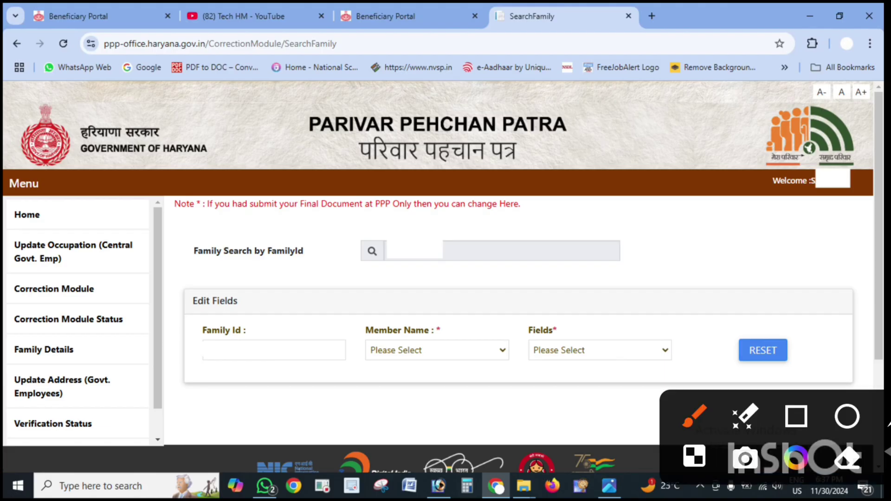
- Choose the family member whose record needs correction as the Member Name under Edit Fields
left_click_drag(187, 226, 393, 162)
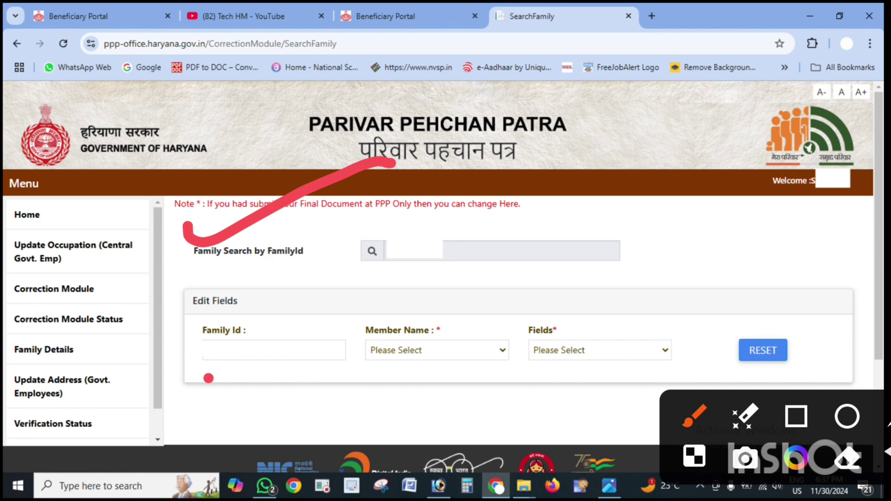
left_click_drag(218, 400, 327, 343)
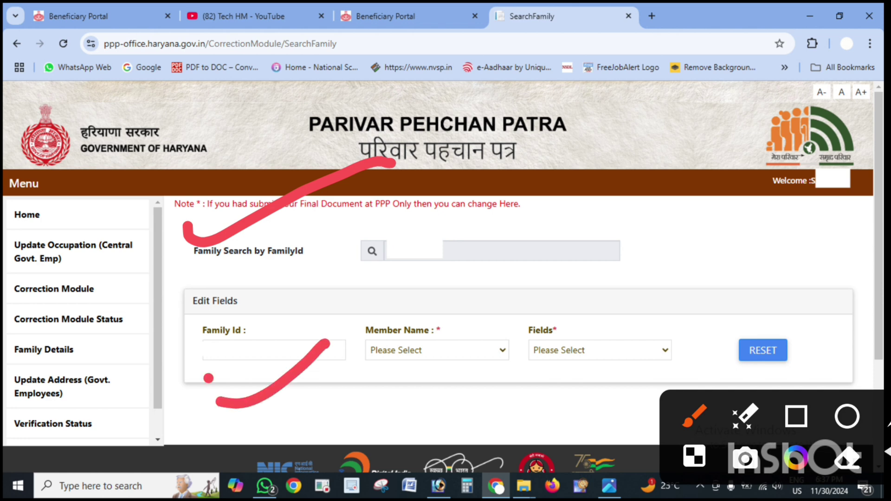
left_click_drag(400, 379, 472, 368)
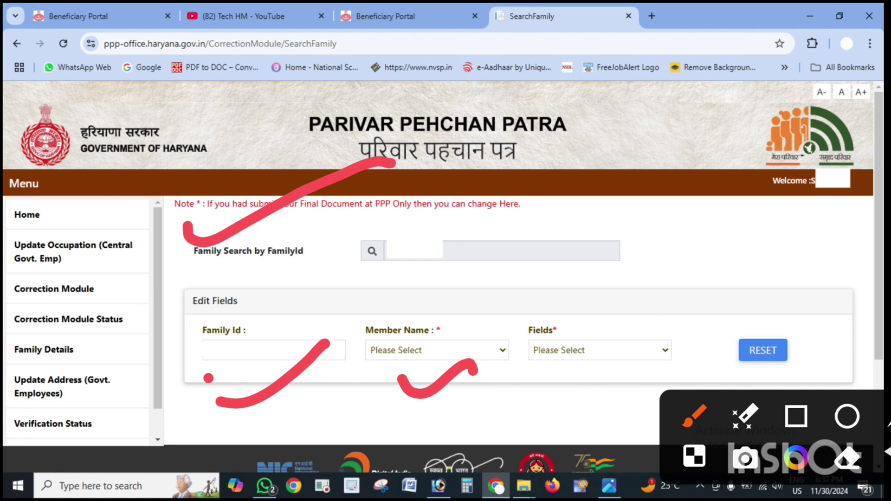
left_click(796, 416)
mouse_move(341, 305)
left_mouse_down()
mouse_move(468, 373)
mouse_move(520, 387)
left_mouse_up()
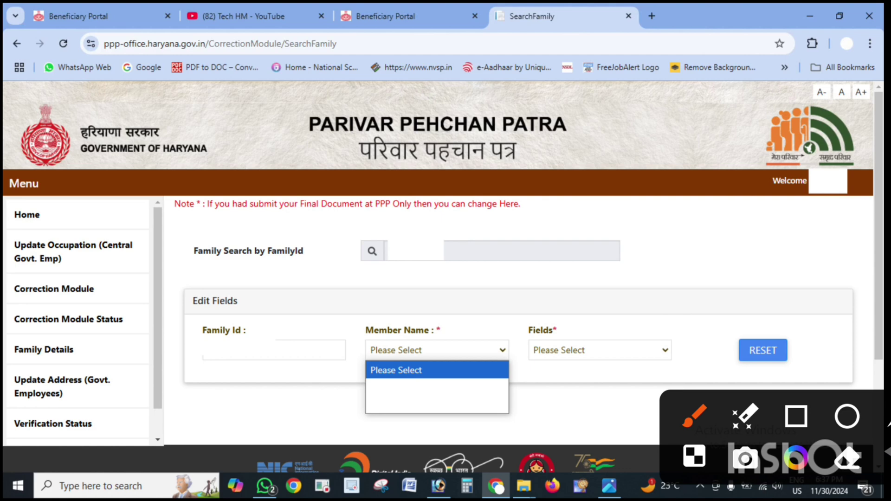
left_click(796, 416)
mouse_move(328, 349)
left_mouse_down()
mouse_move(411, 408)
mouse_move(511, 428)
mouse_move(538, 472)
left_mouse_up()
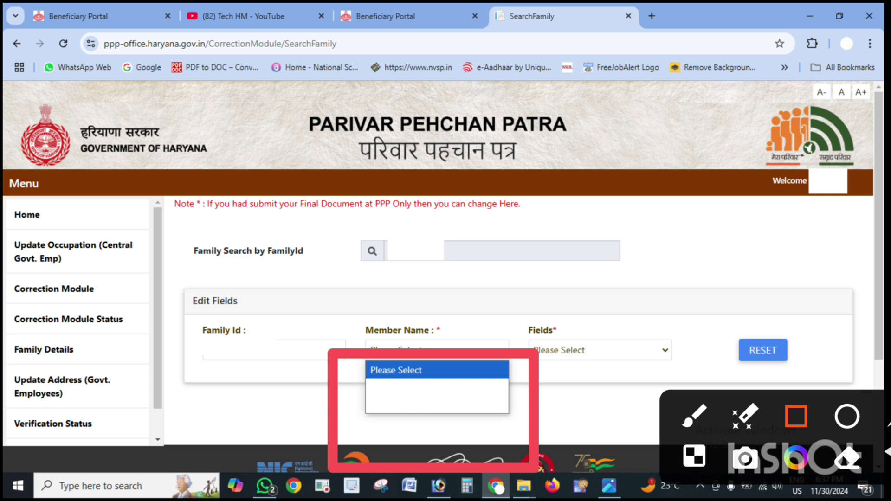
- Choose BankAccount_IFSC as the field to correct for the selected family member
mouse_move(509, 300)
left_mouse_down()
mouse_move(681, 390)
mouse_move(696, 386)
left_mouse_up()
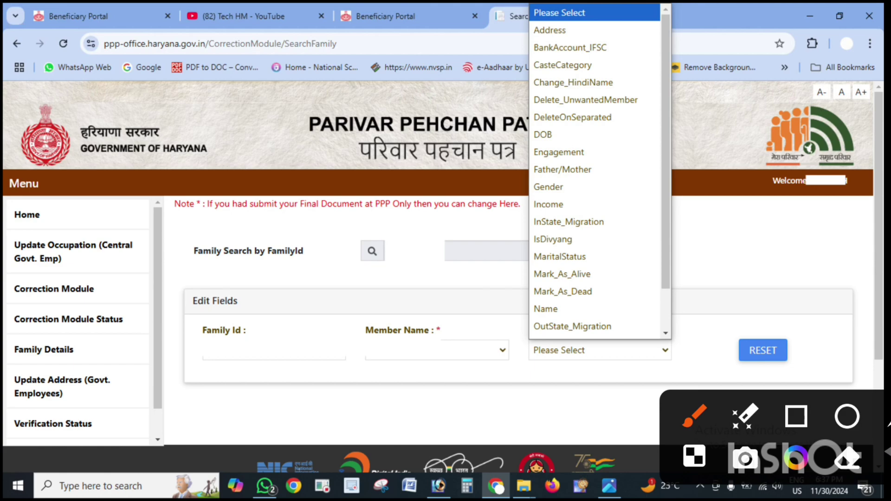
left_click(796, 416)
mouse_move(526, 377)
left_mouse_down()
mouse_move(599, 325)
mouse_move(686, 79)
mouse_move(692, 6)
left_mouse_up()
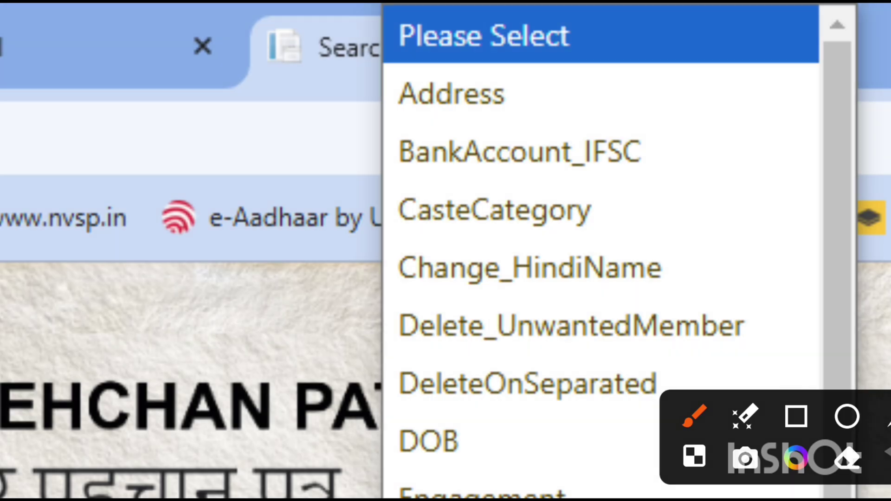
left_click(796, 416)
mouse_move(342, 111)
left_mouse_down()
mouse_move(422, 147)
mouse_move(720, 190)
mouse_move(876, 183)
left_mouse_up()
left_click(887, 416)
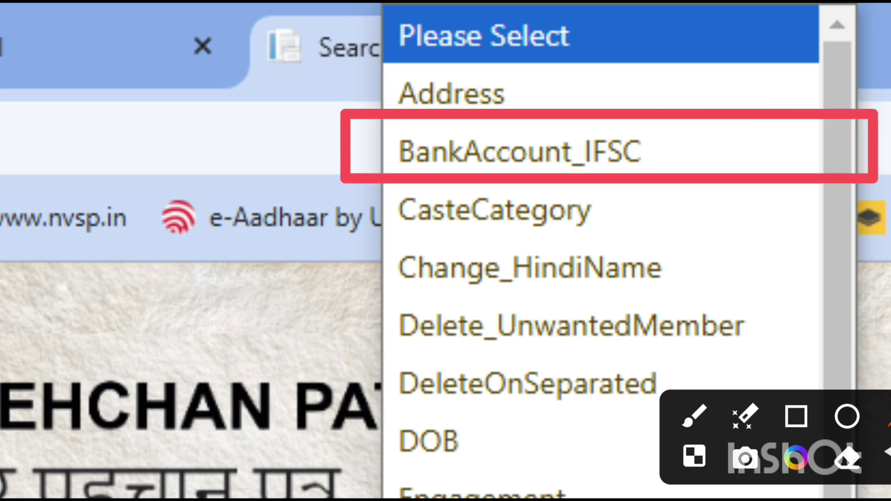
left_click_drag(343, 243, 474, 144)
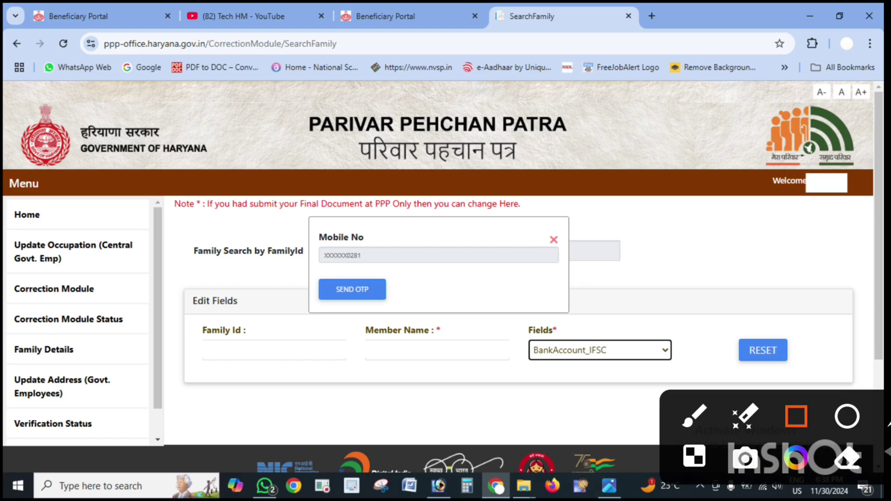
- Send the OTP to the registered mobile number, and enter and verify the received 6-digit OTP
left_click_drag(275, 205, 618, 323)
left_click_drag(284, 276, 427, 314)
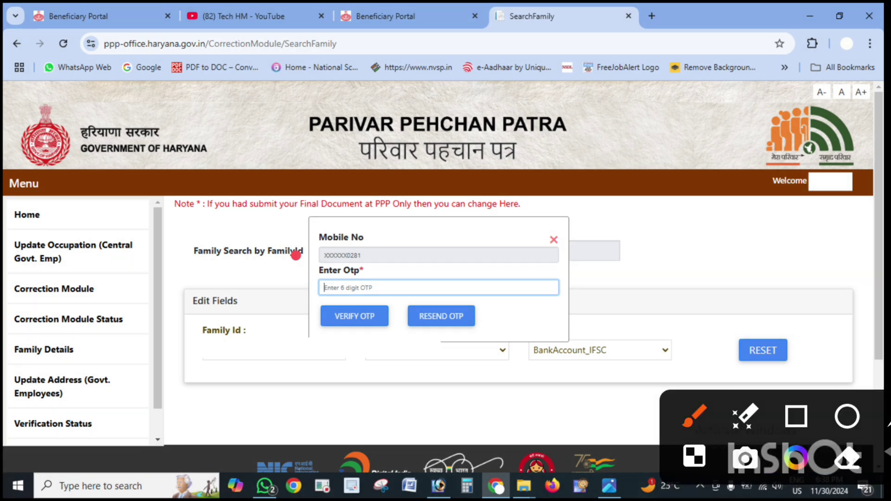
mouse_move(294, 254)
left_mouse_down()
mouse_move(408, 297)
mouse_move(478, 266)
mouse_move(412, 249)
mouse_move(394, 299)
mouse_move(344, 257)
left_mouse_up()
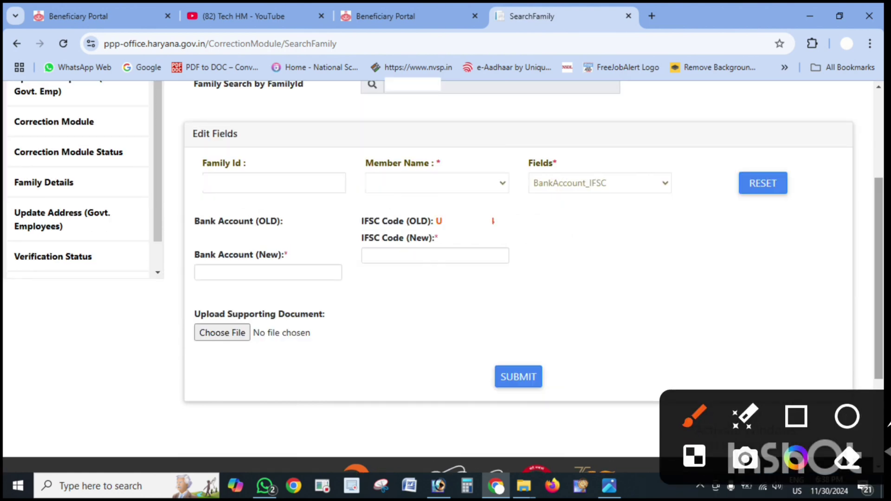
- Examine the old and new bank account and IFSC code fields and the supporting document upload
left_click(796, 416)
mouse_move(163, 190)
left_mouse_down()
mouse_move(197, 222)
mouse_move(336, 252)
mouse_move(304, 251)
mouse_move(339, 250)
left_mouse_up()
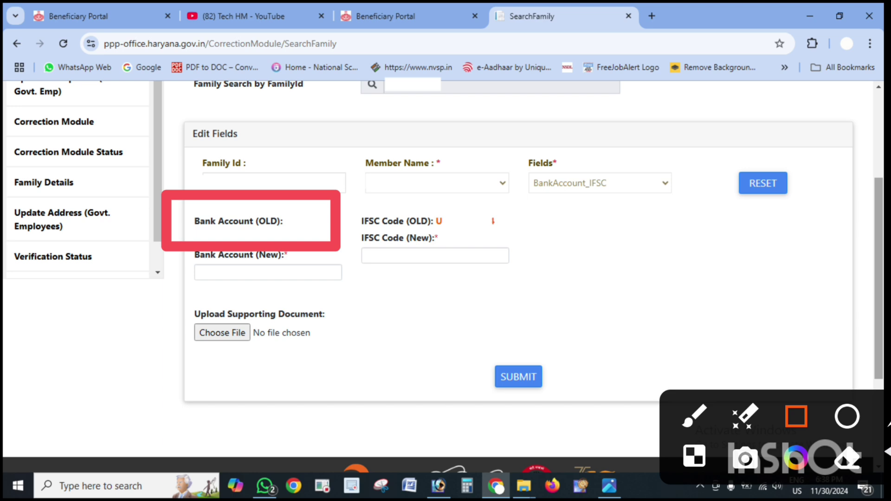
mouse_move(342, 185)
left_mouse_down()
mouse_move(419, 234)
mouse_move(555, 236)
left_mouse_up()
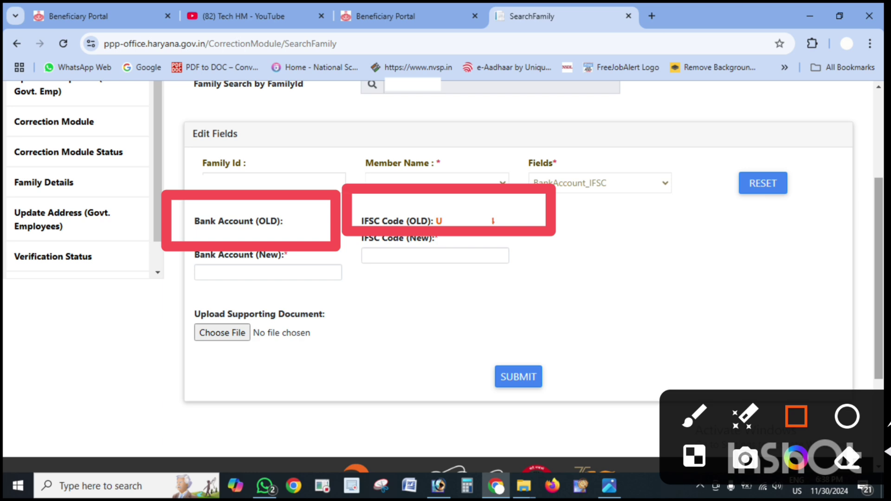
left_click(889, 423)
left_click_drag(149, 316, 217, 275)
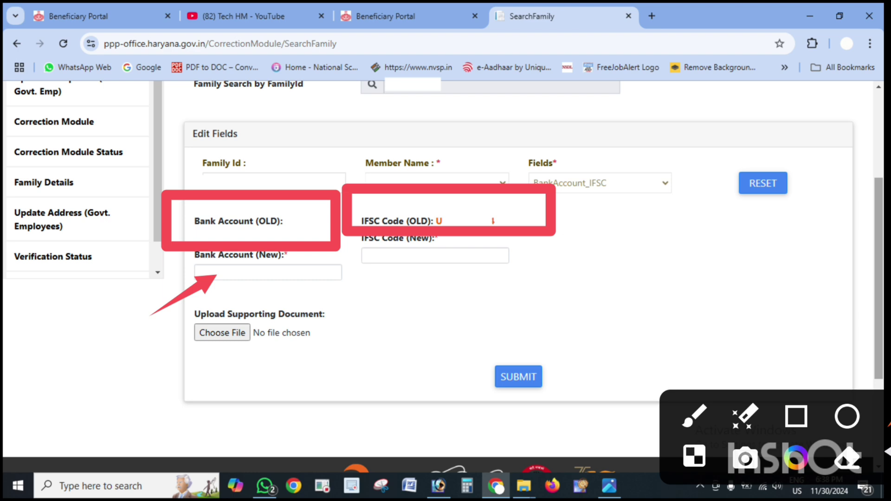
left_click_drag(549, 301, 436, 255)
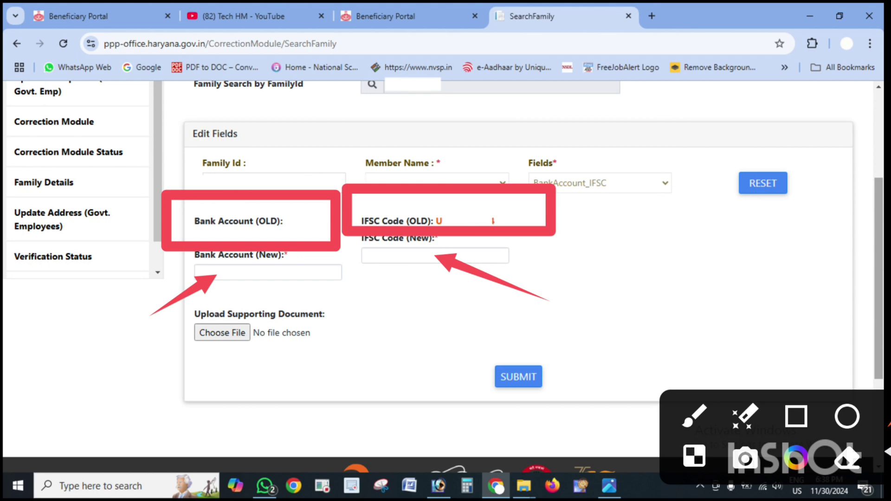
left_click(796, 416)
mouse_move(161, 284)
left_mouse_down()
mouse_move(218, 318)
mouse_move(368, 365)
left_mouse_up()
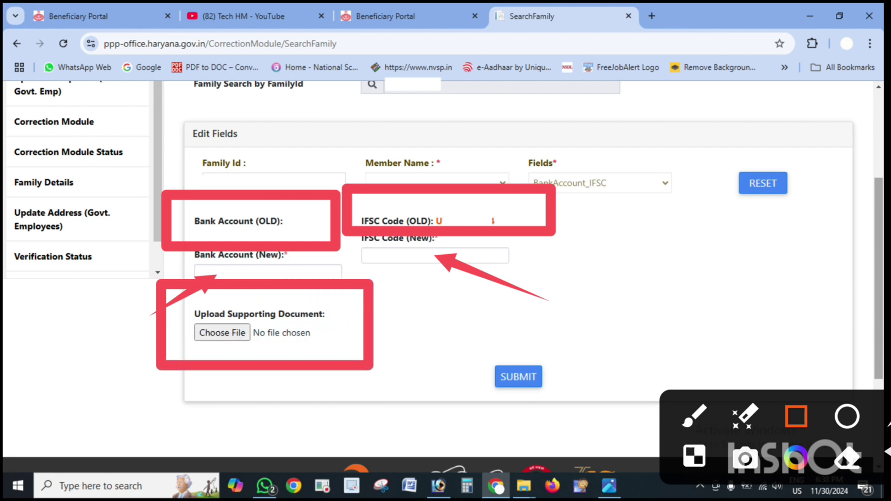
left_click(694, 416)
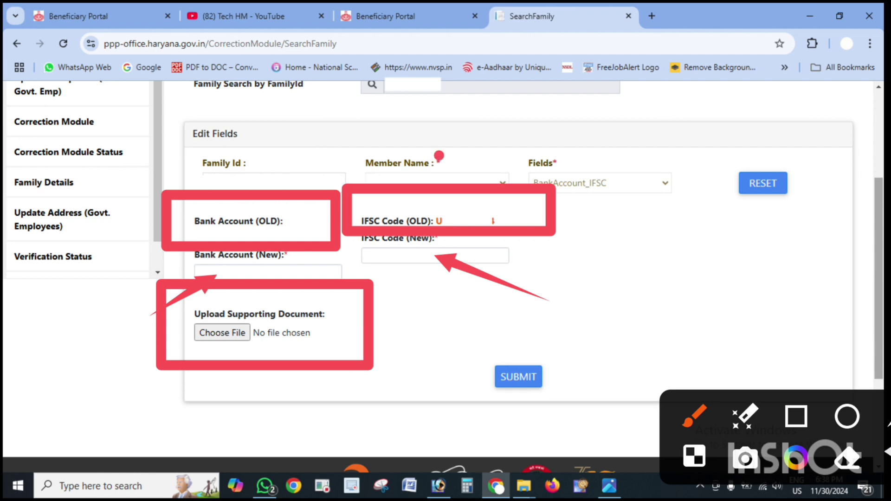
mouse_move(437, 157)
left_mouse_down()
mouse_move(524, 113)
mouse_move(516, 143)
left_mouse_up()
mouse_move(594, 80)
left_mouse_down()
mouse_move(617, 49)
mouse_move(589, 126)
left_mouse_up()
left_click_drag(696, 74, 784, 100)
left_click_drag(793, 51, 815, 103)
mouse_move(839, 41)
left_mouse_down()
mouse_move(816, 80)
mouse_move(884, 80)
left_mouse_up()
left_click_drag(627, 182, 667, 265)
mouse_move(631, 213)
left_mouse_down()
mouse_move(643, 132)
mouse_move(635, 201)
left_mouse_up()
left_click_drag(685, 185, 807, 160)
left_click_drag(836, 121, 885, 133)
left_click_drag(644, 271, 889, 180)
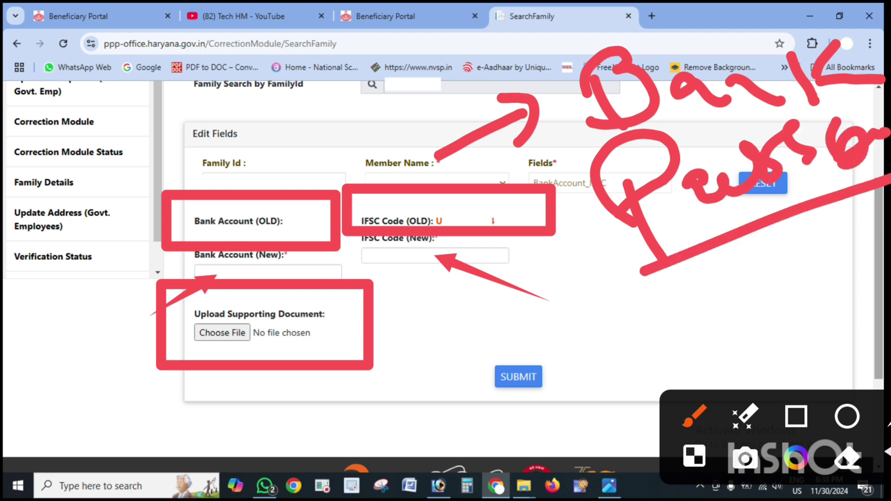
mouse_move(611, 364)
left_mouse_down()
mouse_move(618, 333)
mouse_move(652, 363)
left_mouse_up()
left_click_drag(619, 345, 647, 342)
left_click_drag(656, 290, 669, 361)
left_click_drag(732, 310, 710, 336)
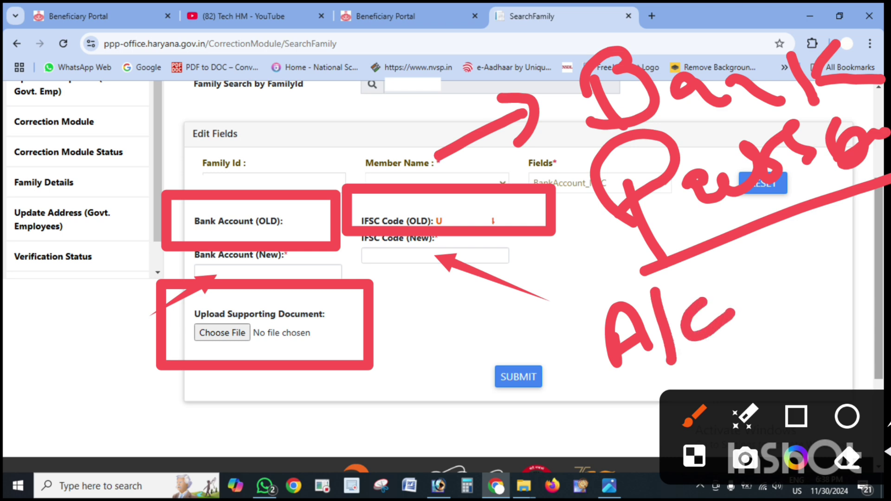
left_click_drag(763, 268, 773, 311)
left_click_drag(764, 244, 794, 412)
left_click_drag(830, 268, 820, 310)
left_click_drag(852, 250, 840, 293)
left_click_drag(840, 253, 864, 228)
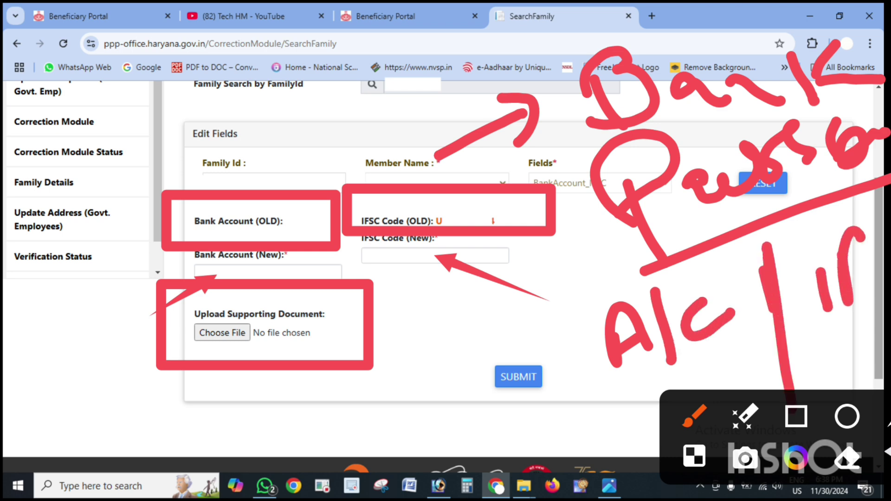
left_click_drag(849, 279, 872, 252)
left_click_drag(881, 234, 889, 255)
left_click_drag(875, 287, 886, 278)
left_click_drag(686, 369, 889, 303)
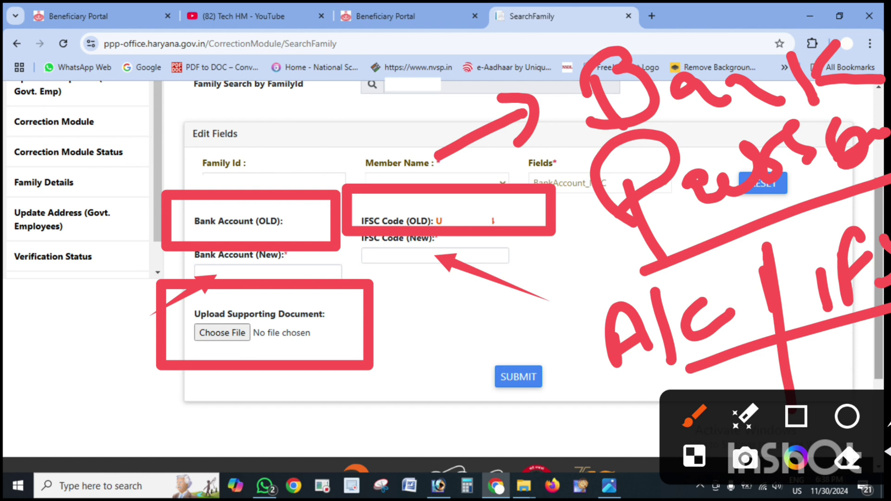
left_click_drag(141, 422, 207, 418)
mouse_move(218, 401)
left_mouse_down()
mouse_move(243, 403)
mouse_move(226, 402)
left_mouse_up()
left_click_drag(265, 380, 274, 380)
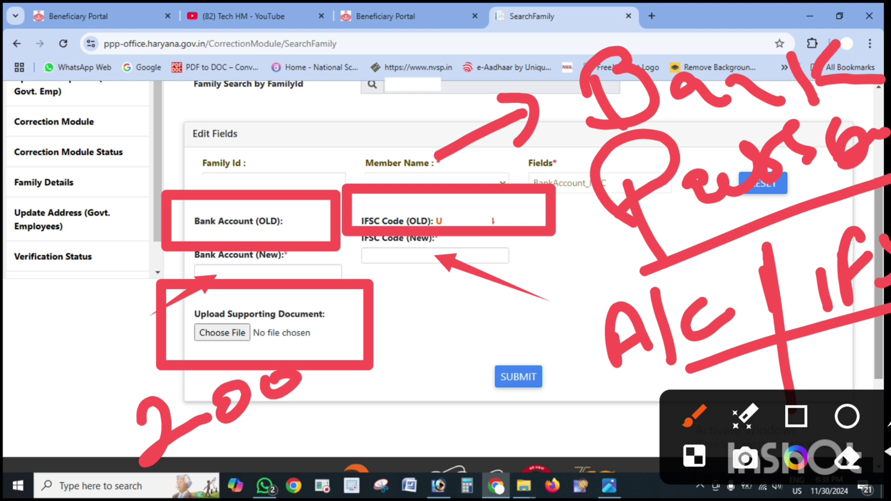
left_click_drag(314, 337, 348, 409)
left_click_drag(362, 321, 346, 382)
mouse_move(395, 315)
left_mouse_down()
mouse_move(446, 345)
mouse_move(274, 434)
left_mouse_up()
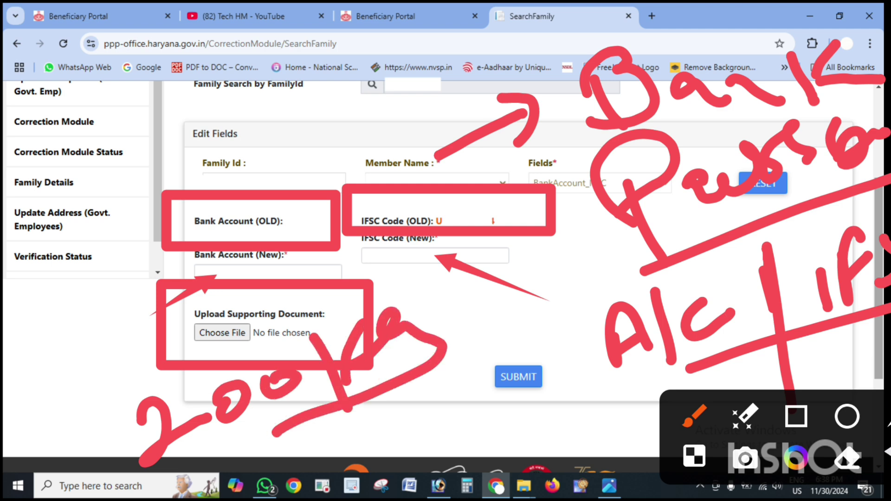
mouse_move(375, 298)
left_mouse_down()
mouse_move(434, 320)
mouse_move(409, 380)
left_mouse_up()
left_click_drag(12, 316, 81, 401)
left_click_drag(11, 325, 33, 328)
mouse_move(112, 306)
left_mouse_down()
mouse_move(93, 227)
mouse_move(185, 276)
left_mouse_up()
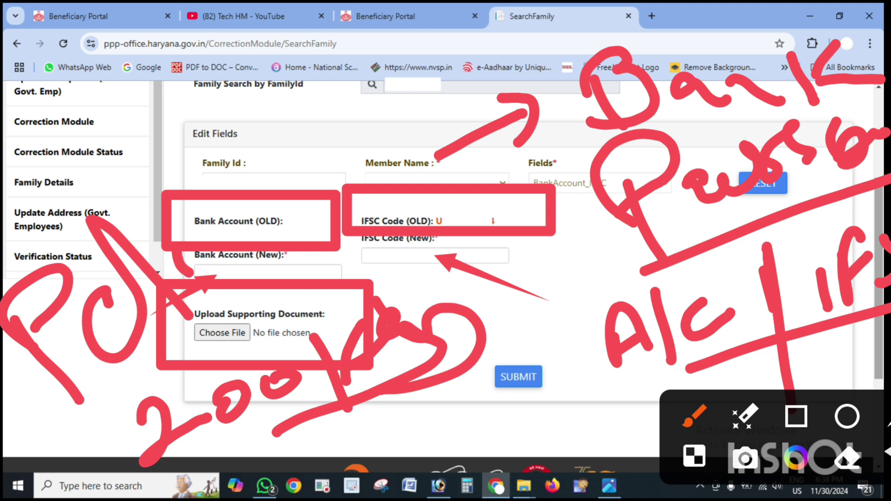
left_click_drag(195, 149, 190, 274)
left_click_drag(297, 199, 9, 441)
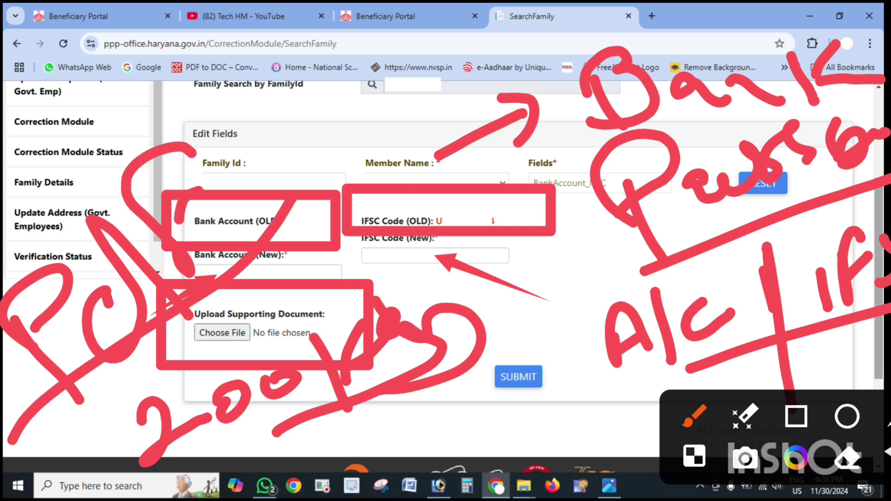
left_click(887, 418)
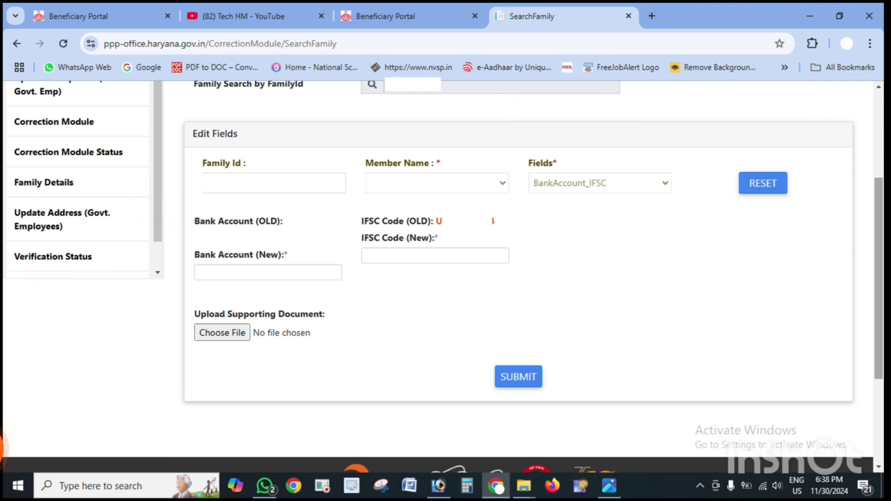
- Review the supporting document upload and submission of the bank correction form, and open the Correction Module Status page
left_click(2, 446)
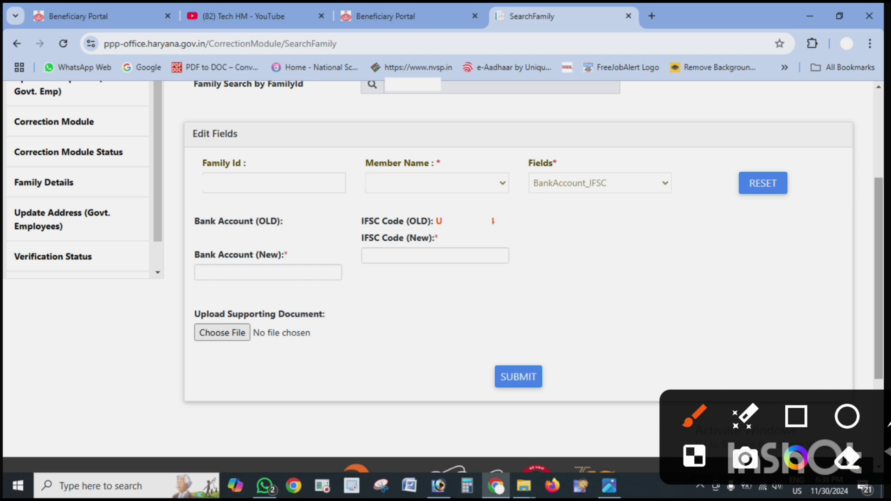
mouse_move(204, 304)
left_mouse_down()
mouse_move(140, 354)
mouse_move(241, 290)
left_mouse_up()
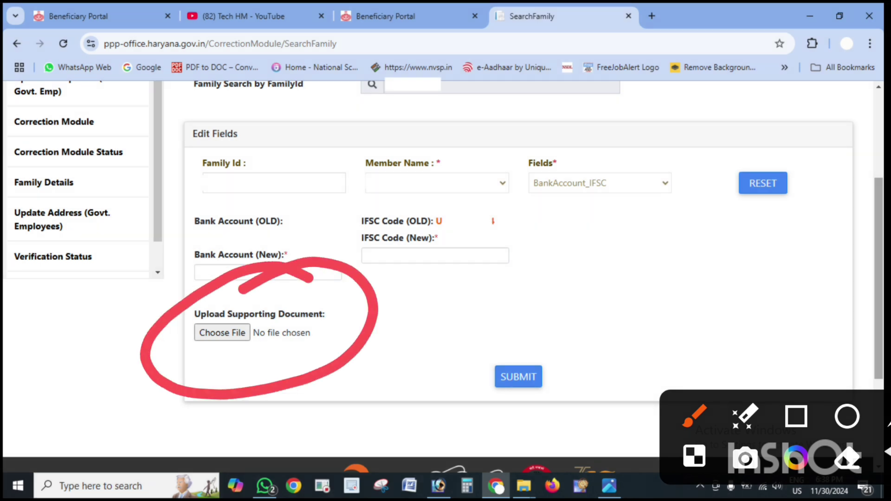
mouse_move(564, 342)
left_mouse_down()
mouse_move(594, 394)
mouse_move(466, 341)
left_mouse_up()
left_click(888, 422)
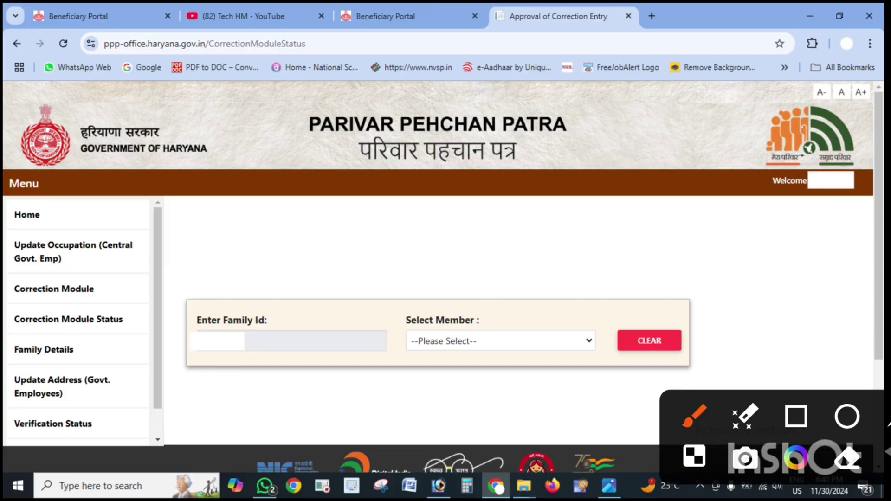
- Select the family member whose correction request status is needed
mouse_move(313, 291)
left_mouse_down()
mouse_move(322, 390)
mouse_move(231, 306)
left_mouse_up()
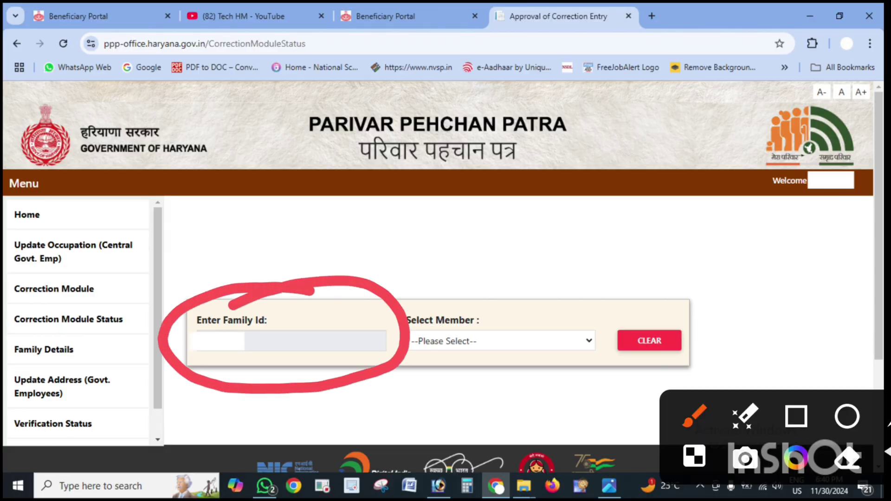
mouse_move(569, 278)
left_mouse_down()
mouse_move(408, 297)
mouse_move(601, 345)
mouse_move(448, 297)
left_mouse_up()
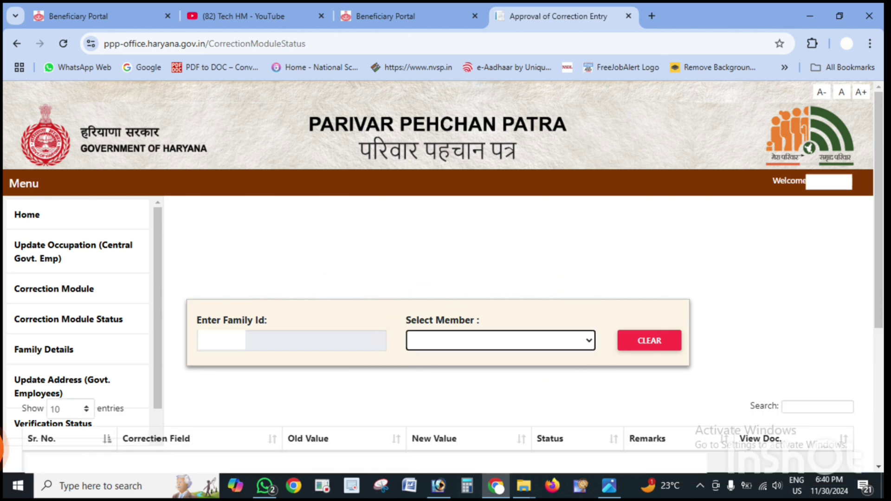
- Examine the BankAccount_IFSC correction request's old value, new value and status
left_click(3, 447)
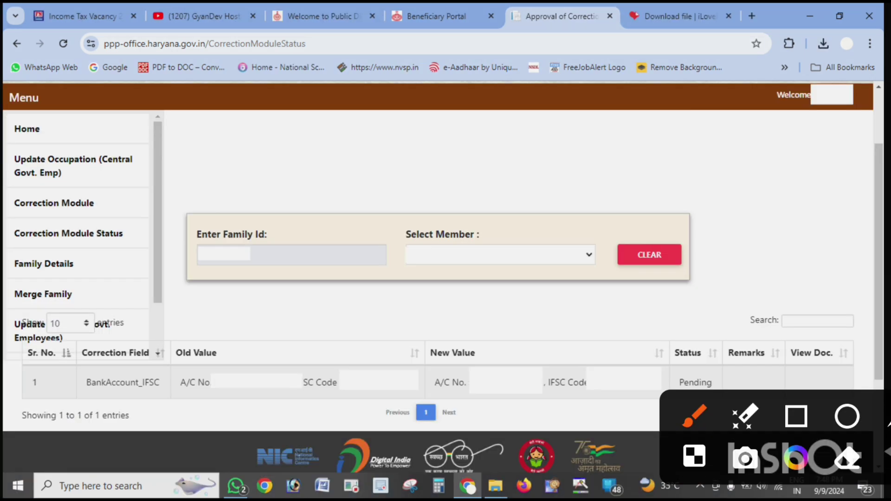
mouse_move(191, 332)
left_mouse_down()
mouse_move(170, 328)
mouse_move(153, 415)
mouse_move(135, 336)
left_mouse_up()
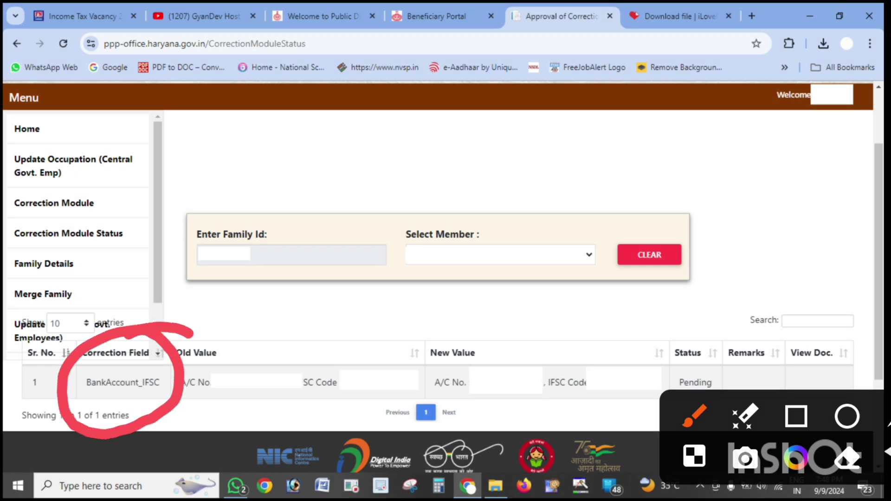
mouse_move(332, 323)
left_mouse_down()
mouse_move(153, 392)
mouse_move(439, 352)
mouse_move(226, 331)
left_mouse_up()
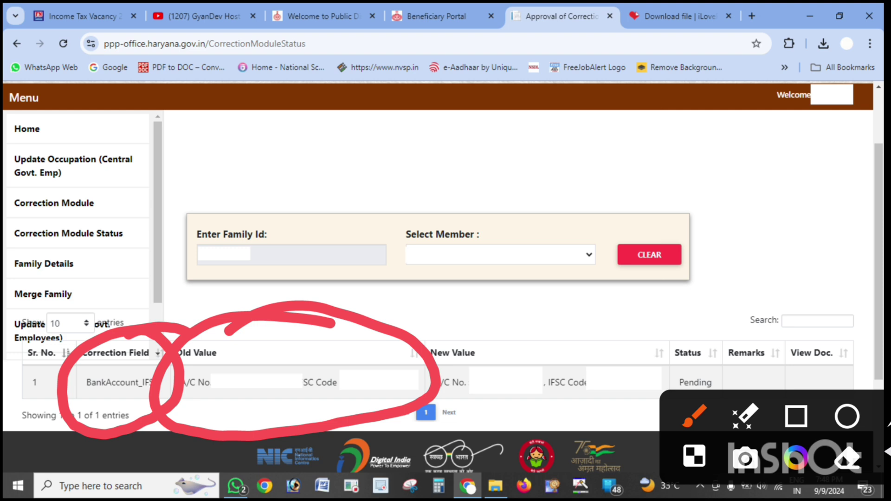
key("ctrl+z")
mouse_move(621, 320)
left_mouse_down()
mouse_move(580, 306)
mouse_move(408, 372)
mouse_move(561, 429)
mouse_move(664, 403)
mouse_move(553, 323)
left_mouse_up()
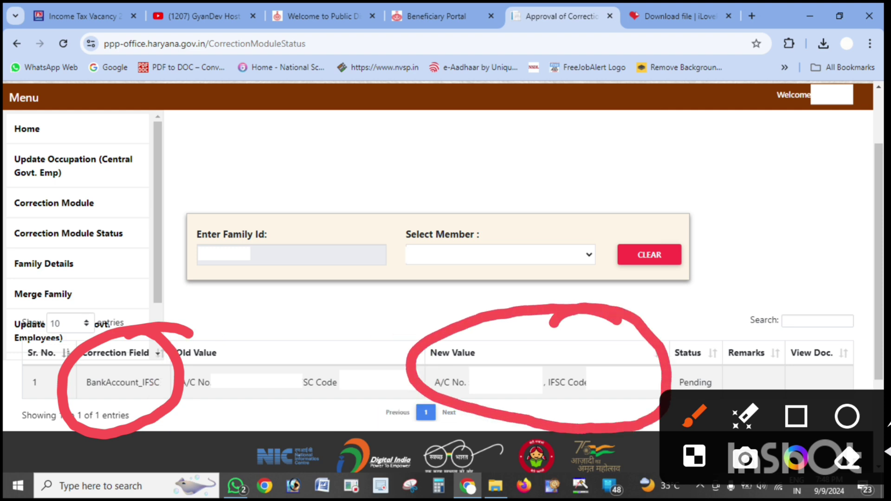
left_click_drag(770, 437, 760, 118)
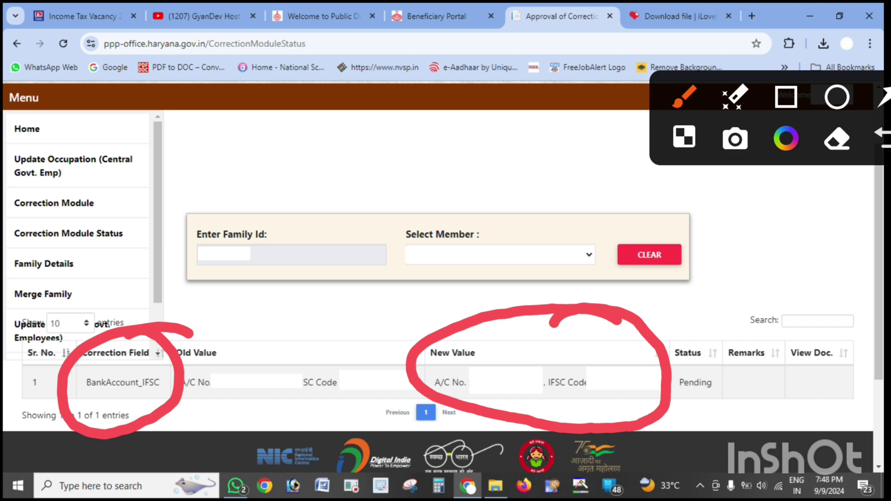
mouse_move(735, 324)
left_mouse_down()
mouse_move(652, 322)
mouse_move(696, 445)
mouse_move(737, 320)
mouse_move(707, 330)
left_mouse_up()
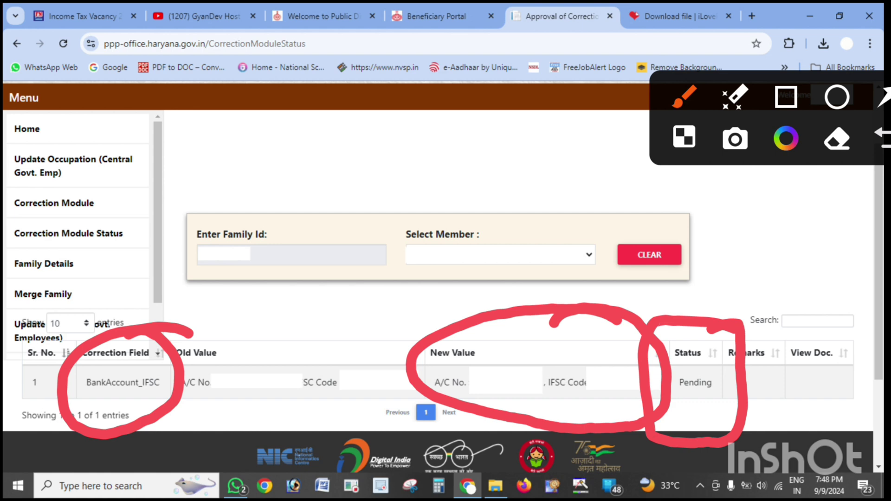
mouse_move(229, 132)
left_mouse_down()
mouse_move(200, 167)
mouse_move(204, 206)
left_mouse_up()
left_click_drag(276, 165, 307, 143)
left_click_drag(319, 114, 376, 135)
left_click_drag(346, 141, 399, 112)
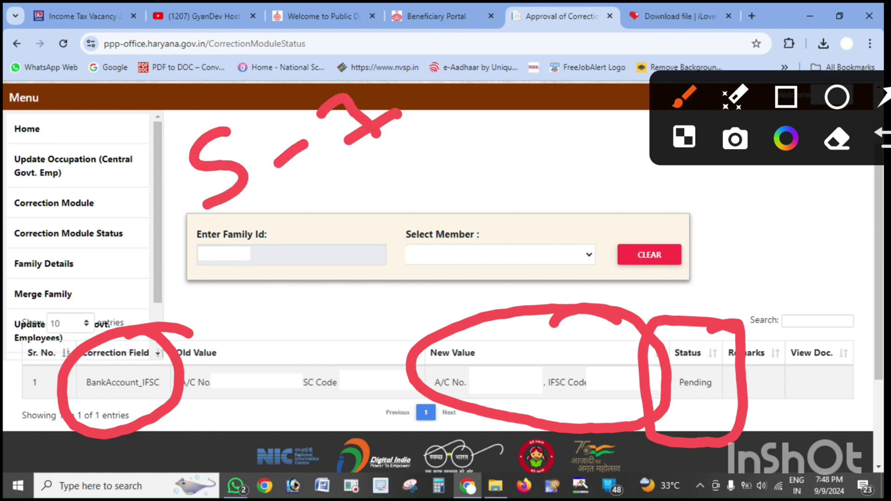
left_click_drag(457, 137, 160, 283)
mouse_move(483, 82)
left_mouse_down()
mouse_move(427, 106)
mouse_move(452, 47)
mouse_move(538, 63)
mouse_move(545, 109)
left_mouse_up()
left_click_drag(603, 37, 587, 88)
left_click_drag(647, 83, 436, 139)
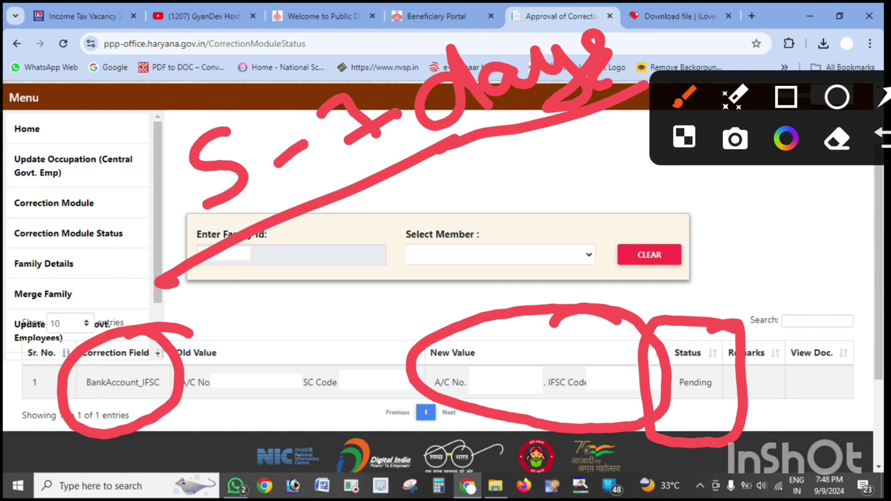
left_click_drag(282, 313, 410, 268)
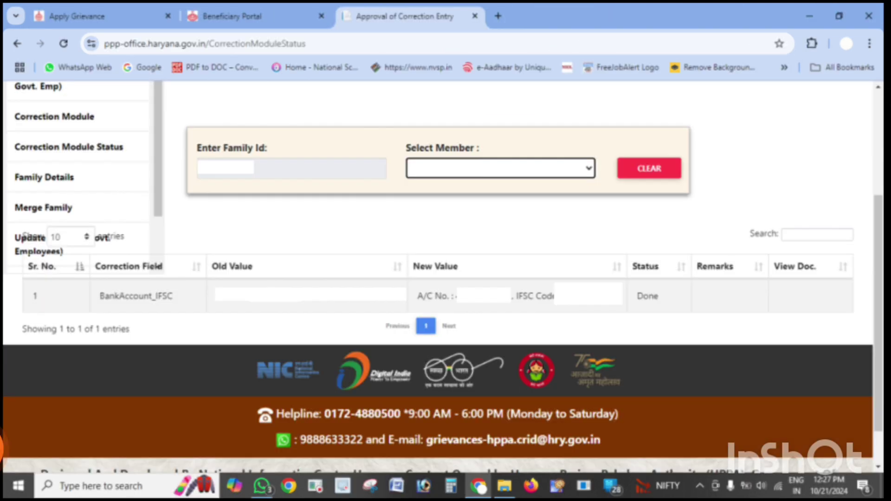
- Review the member selection field and the Status column of the BankAccount_IFSC correction request
left_click(2, 448)
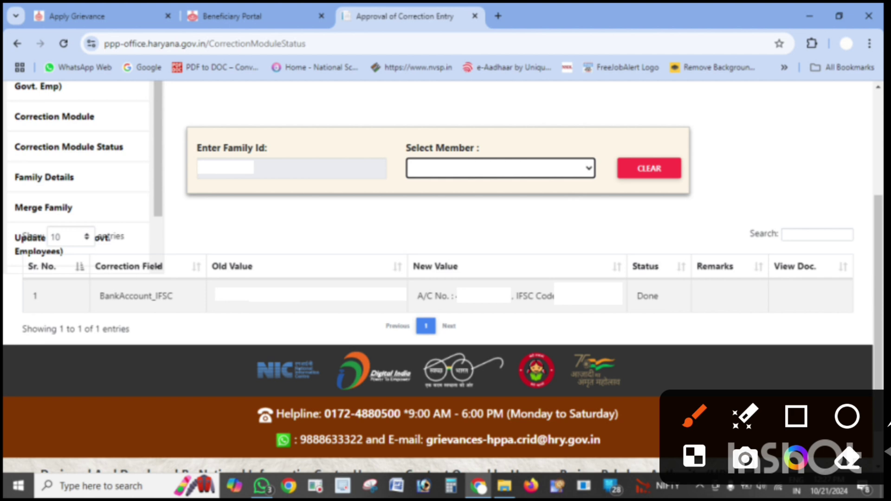
mouse_move(687, 235)
left_mouse_down()
mouse_move(655, 229)
mouse_move(597, 320)
mouse_move(705, 253)
mouse_move(636, 244)
left_mouse_up()
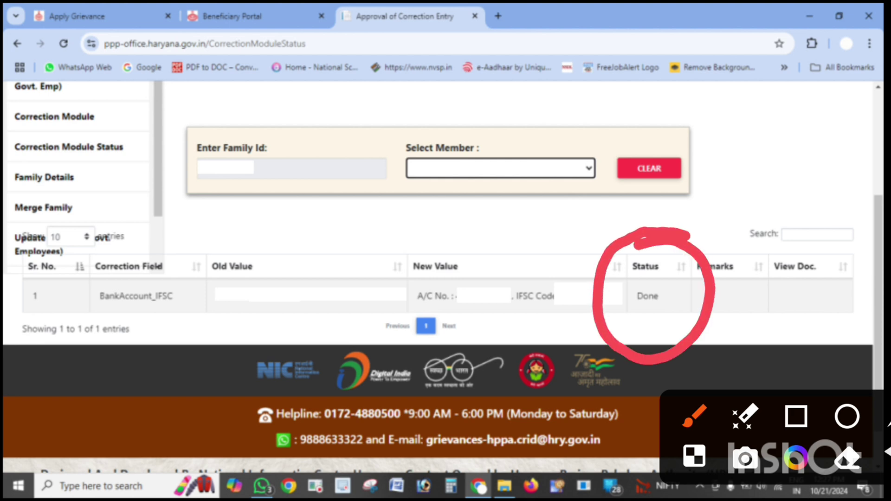
left_click_drag(127, 175, 193, 121)
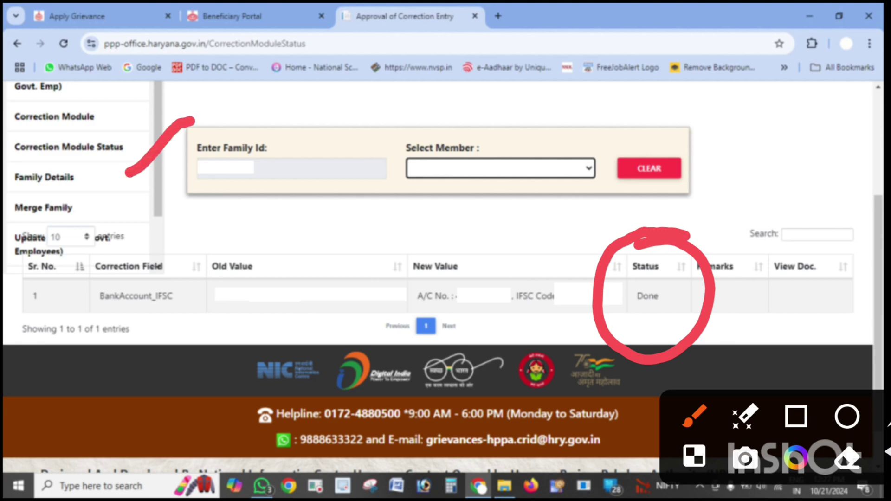
mouse_move(541, 132)
left_mouse_down()
mouse_move(368, 160)
mouse_move(436, 128)
left_mouse_up()
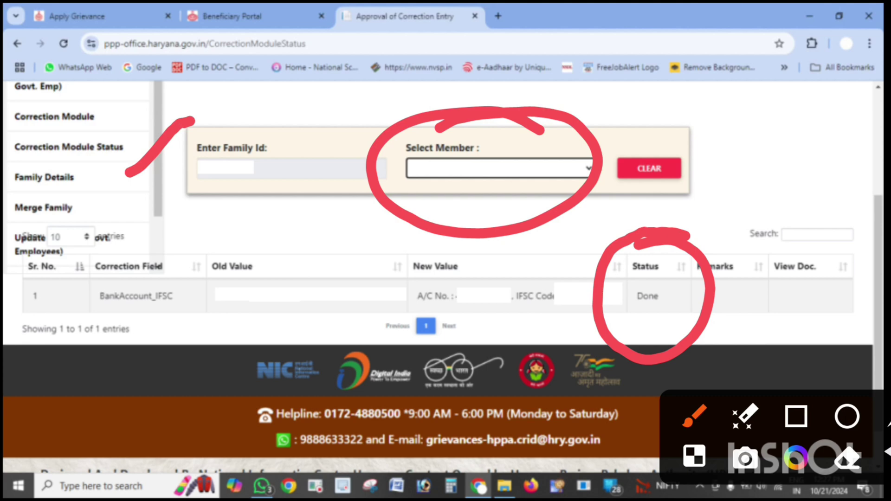
mouse_move(697, 247)
left_mouse_down()
mouse_move(605, 288)
mouse_move(611, 334)
mouse_move(580, 288)
left_mouse_up()
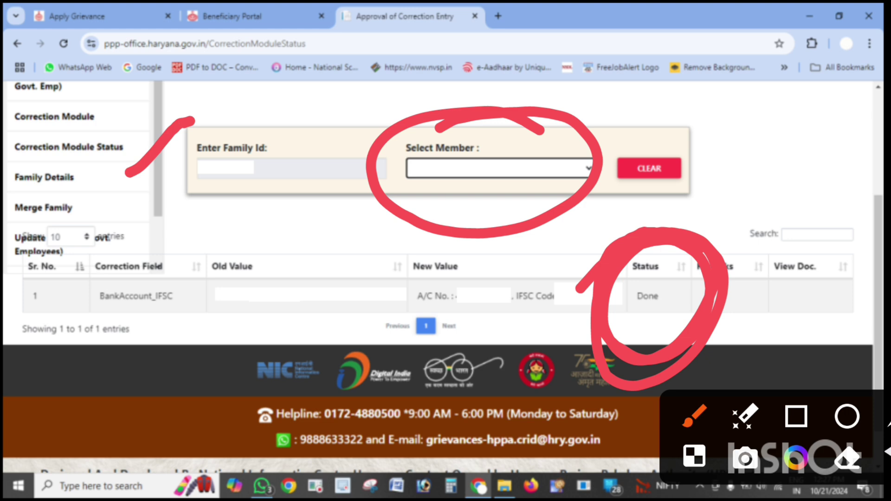
mouse_move(714, 346)
left_mouse_down()
mouse_move(627, 338)
mouse_move(801, 337)
left_mouse_up()
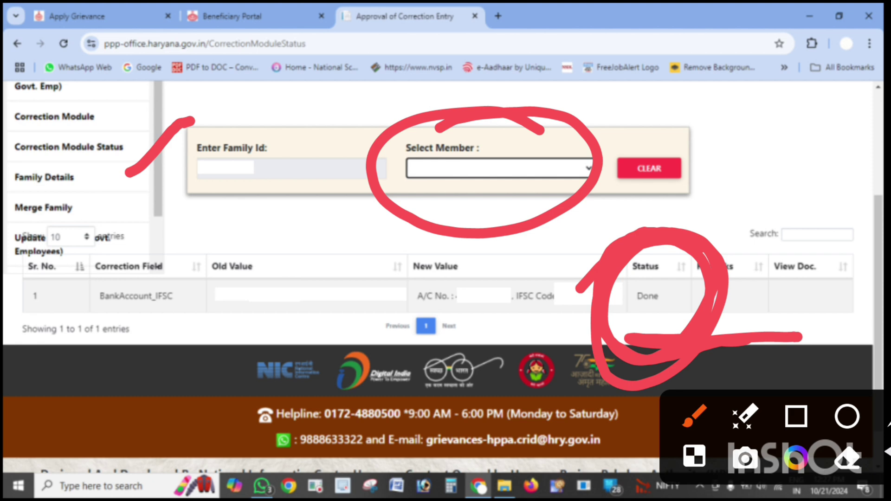
left_click_drag(664, 332, 771, 290)
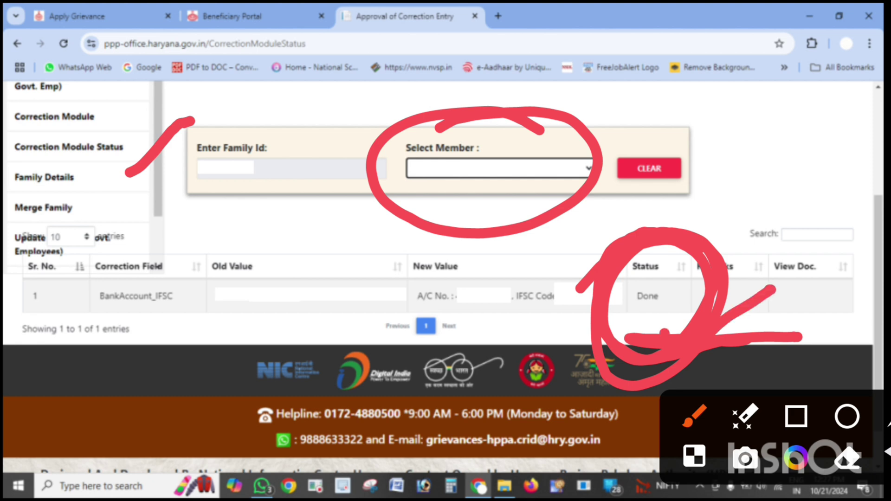
mouse_move(770, 202)
left_mouse_down()
mouse_move(324, 99)
mouse_move(317, 123)
left_mouse_up()
mouse_move(330, 90)
left_mouse_down()
mouse_move(316, 106)
mouse_move(343, 161)
left_mouse_up()
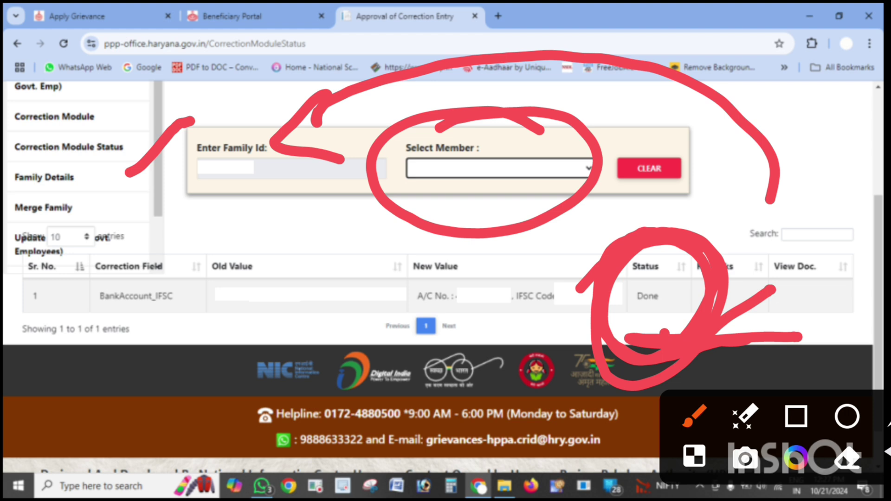
mouse_move(100, 374)
left_mouse_down()
mouse_move(186, 306)
mouse_move(253, 278)
mouse_move(297, 228)
left_mouse_up()
left_click_drag(401, 205, 132, 424)
mouse_move(219, 403)
left_mouse_down()
mouse_move(267, 446)
mouse_move(234, 409)
left_mouse_up()
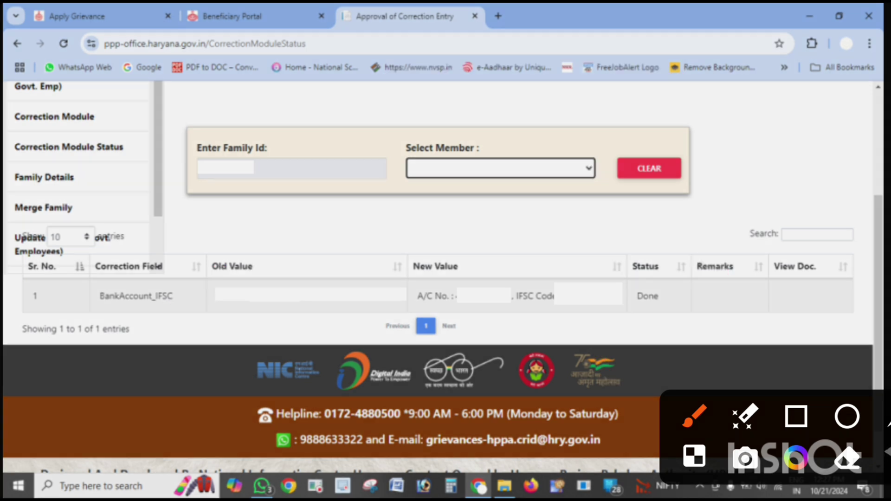
mouse_move(183, 248)
left_mouse_down()
mouse_move(143, 115)
mouse_move(160, 101)
left_mouse_up()
left_click_drag(156, 215, 201, 166)
left_click_drag(245, 144, 265, 170)
mouse_move(277, 151)
left_mouse_down()
mouse_move(356, 119)
mouse_move(334, 77)
left_mouse_up()
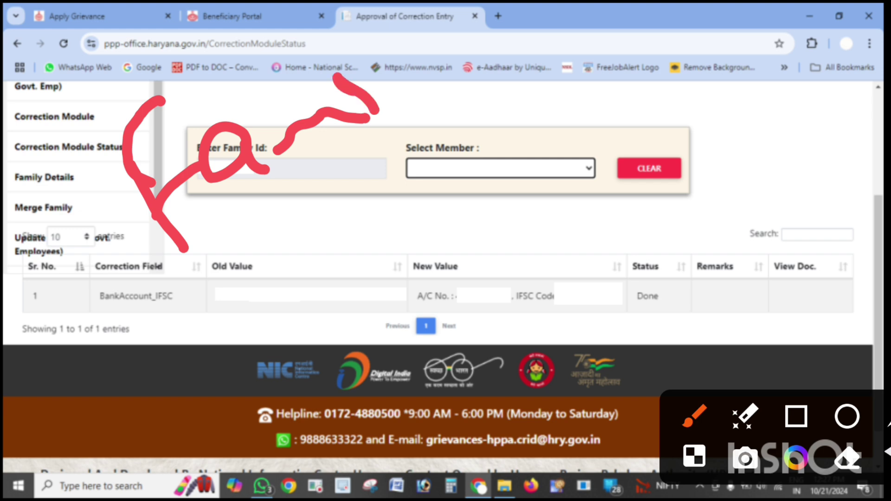
left_click_drag(383, 44, 420, 100)
left_click_drag(464, 60, 448, 158)
left_click_drag(608, 75, 160, 315)
left_click_drag(278, 364, 255, 320)
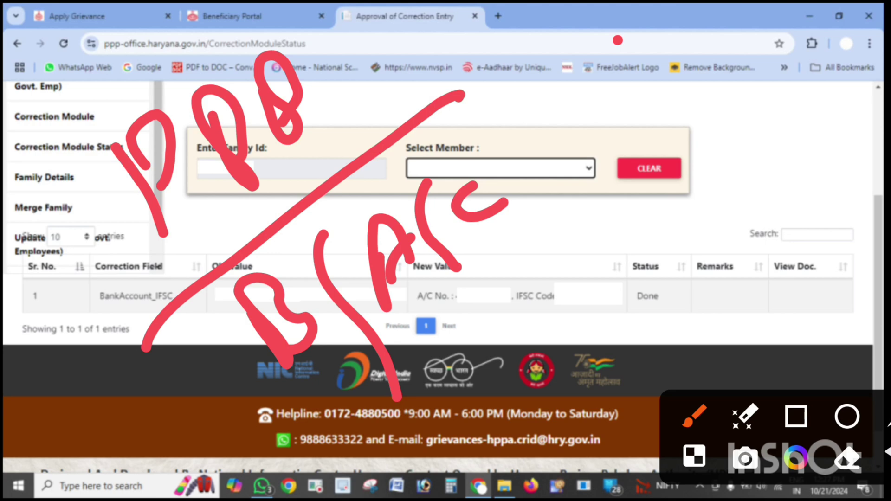
left_click_drag(617, 40, 627, 100)
mouse_move(579, 85)
left_mouse_down()
mouse_move(585, 94)
mouse_move(659, 67)
left_mouse_up()
mouse_move(596, 175)
left_mouse_down()
mouse_move(573, 266)
mouse_move(640, 211)
mouse_move(756, 211)
mouse_move(816, 111)
mouse_move(830, 165)
left_mouse_up()
left_click_drag(807, 153, 881, 126)
mouse_move(889, 191)
left_mouse_down()
mouse_move(626, 274)
mouse_move(399, 399)
left_mouse_up()
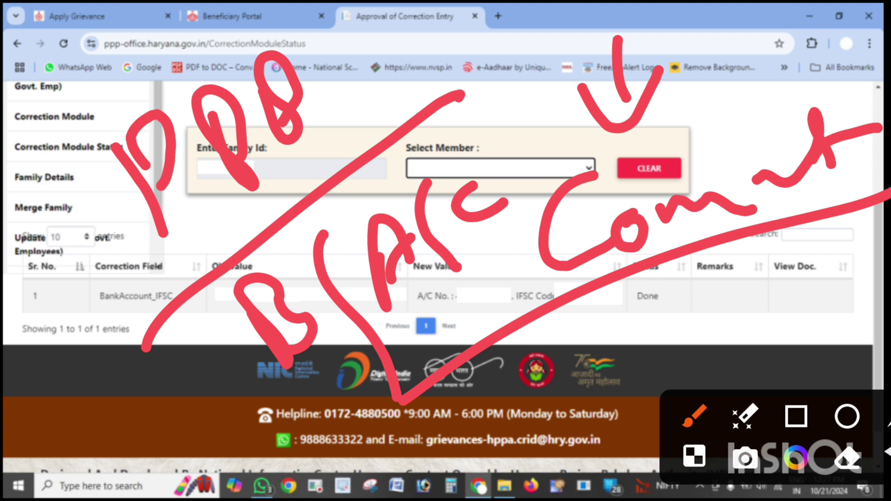
left_click_drag(457, 375, 487, 453)
mouse_move(513, 417)
left_mouse_down()
mouse_move(541, 385)
mouse_move(534, 339)
left_mouse_up()
left_click_drag(550, 327, 589, 436)
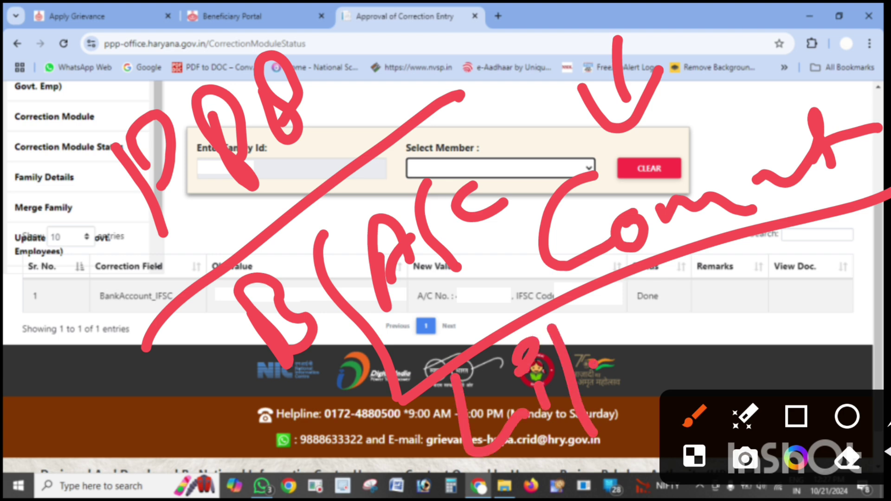
left_click_drag(610, 325, 684, 321)
mouse_move(760, 258)
left_mouse_down()
mouse_move(722, 283)
mouse_move(731, 336)
left_mouse_up()
mouse_move(784, 272)
left_mouse_down()
mouse_move(814, 306)
mouse_move(833, 278)
left_mouse_up()
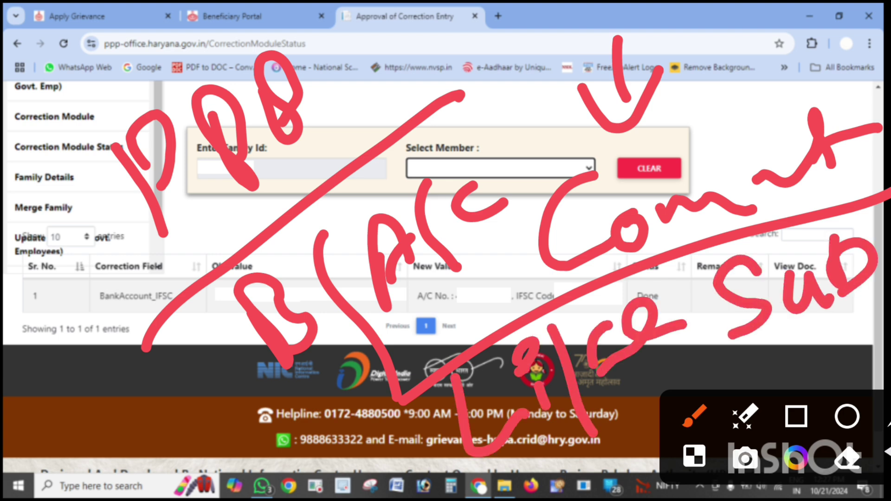